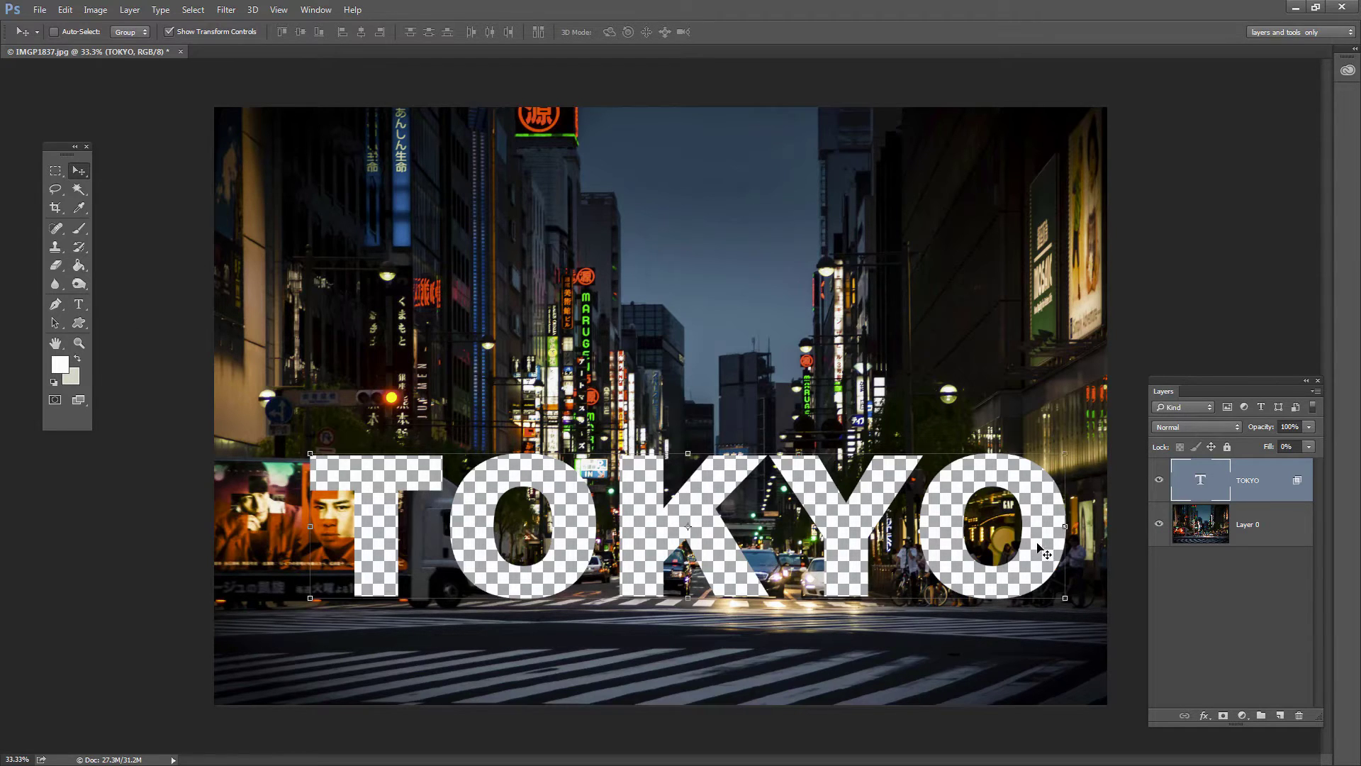
# With the Type tool, select the TOKYO knockout text and type GINZA over it
pyautogui.click(78, 304)
pyautogui.moveTo(1069, 519); pyautogui.dragTo(361, 490)
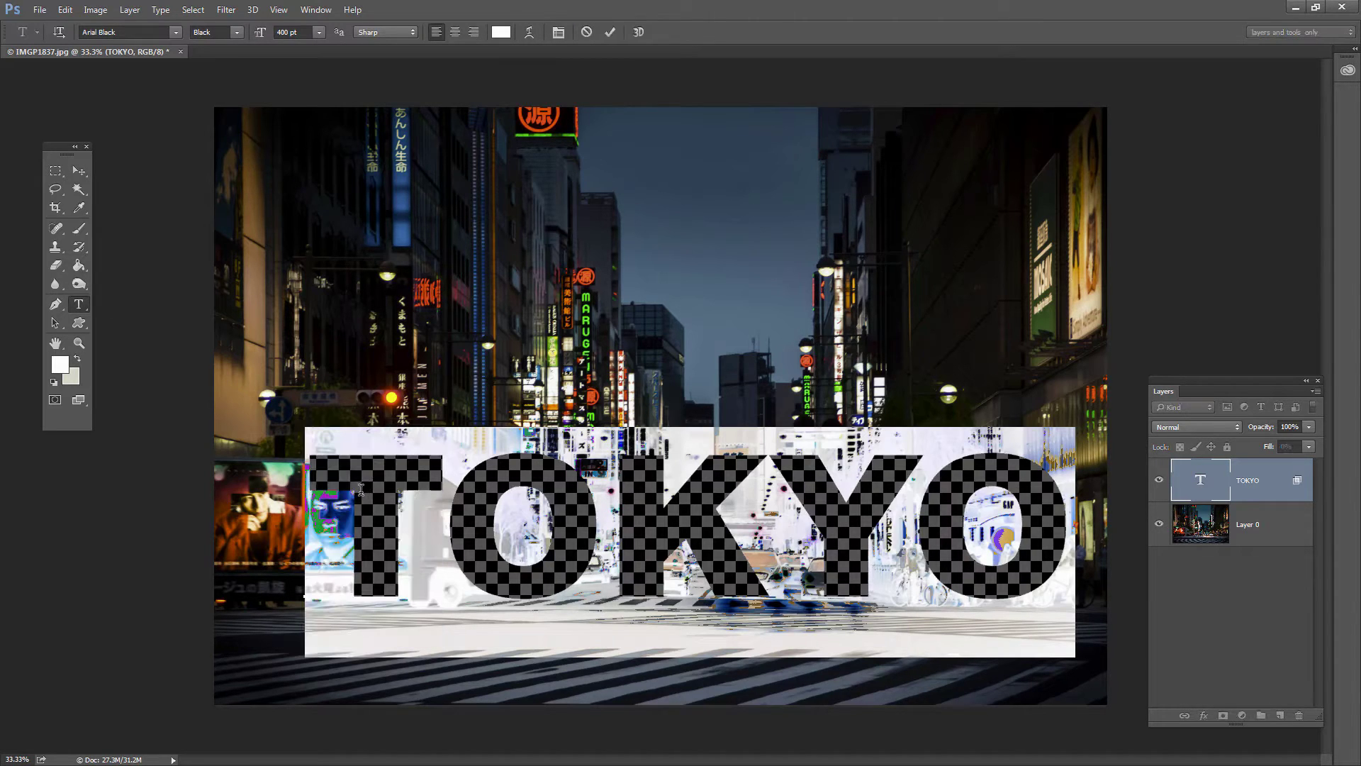
pyautogui.write('GINZ')
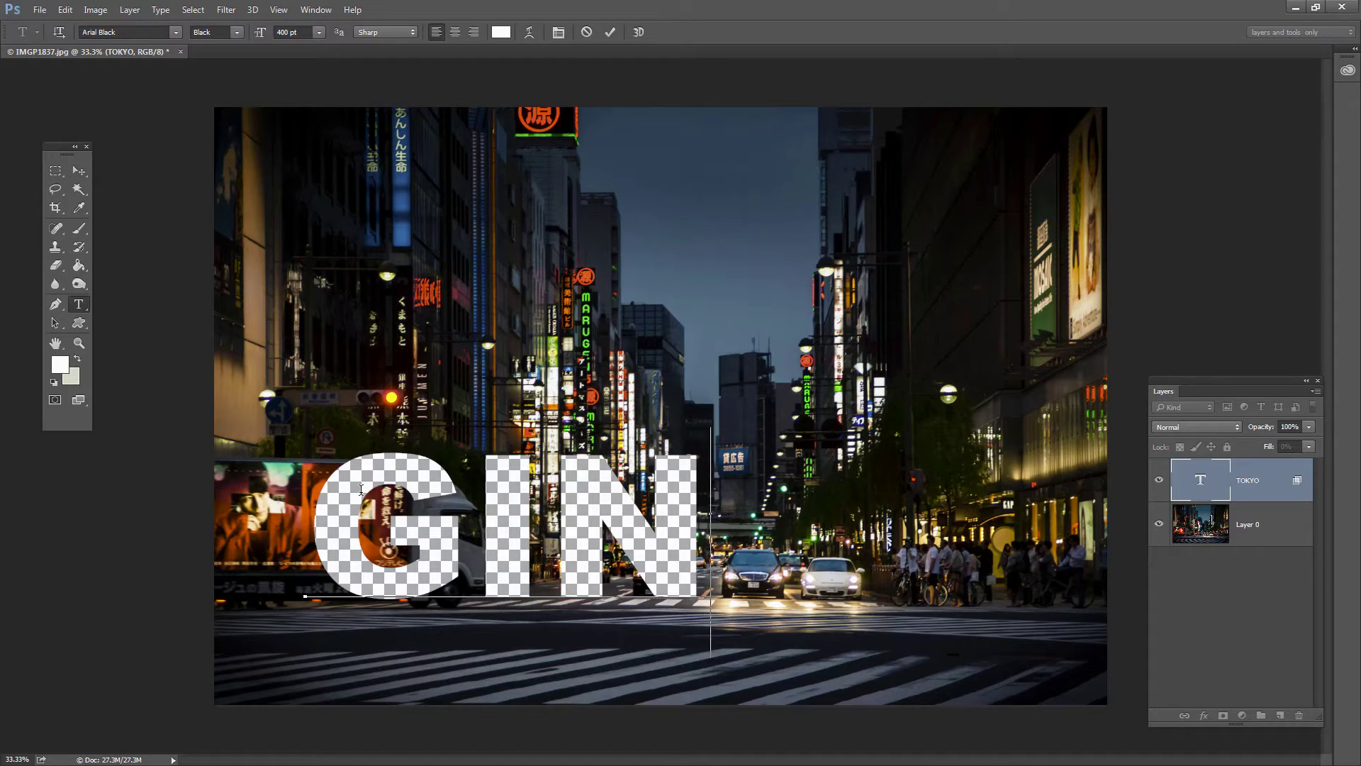
pyautogui.write('A')
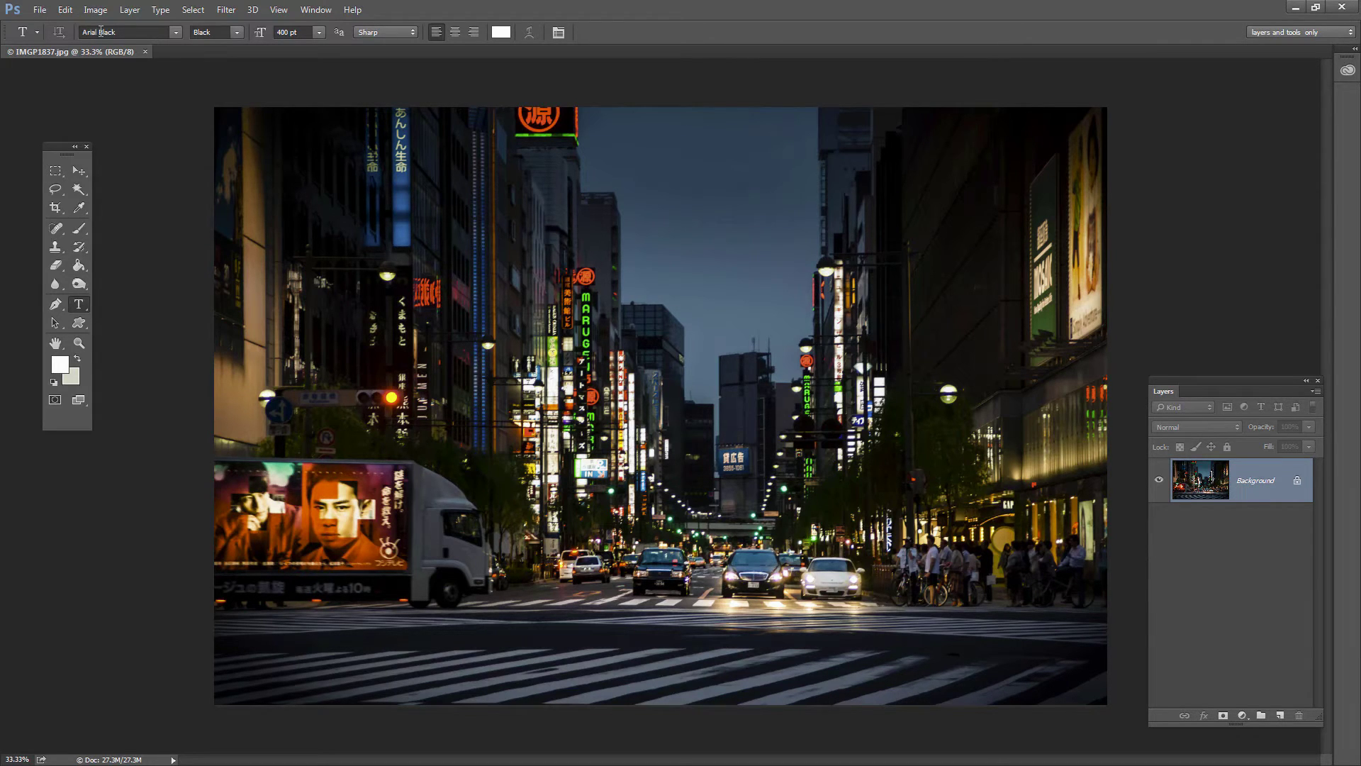
# Set the Type tool's Arial Black font style to Black in the options bar
pyautogui.click(238, 33)
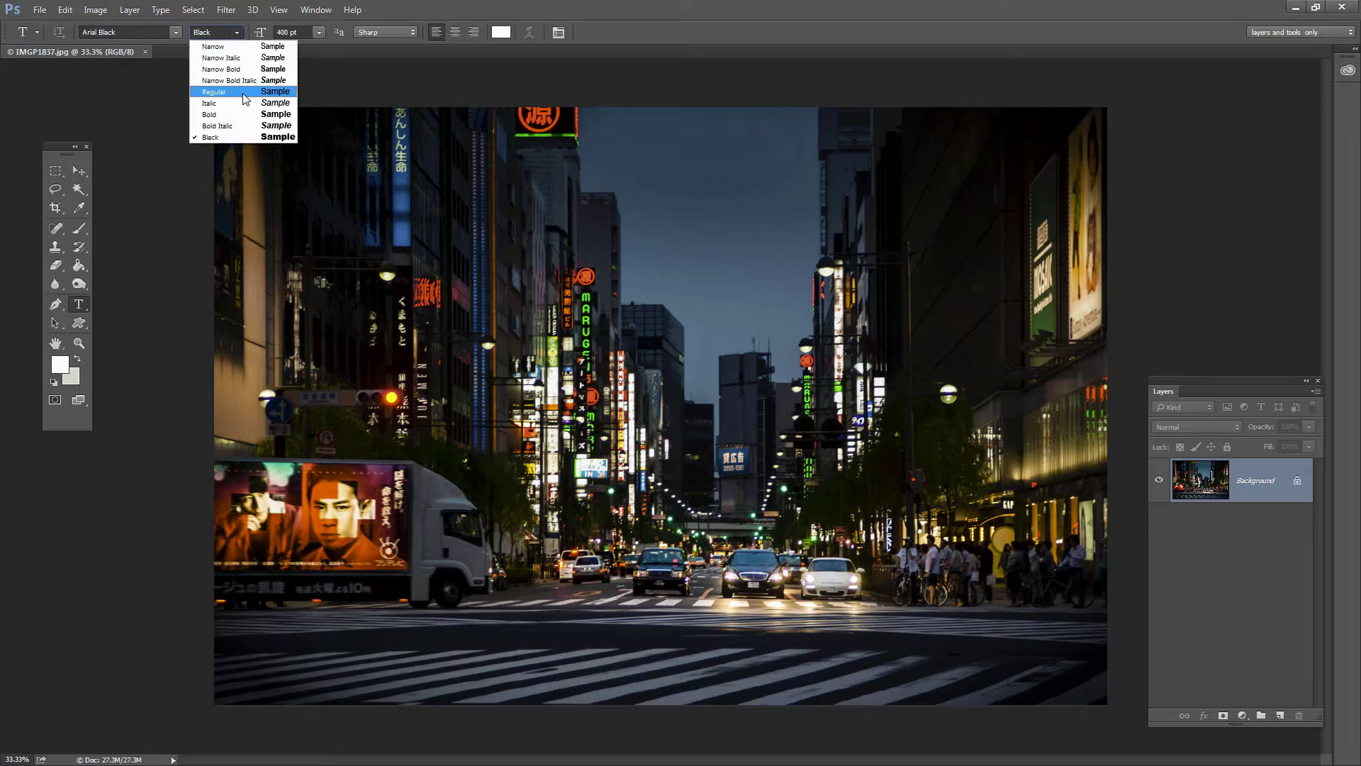
pyautogui.click(239, 137)
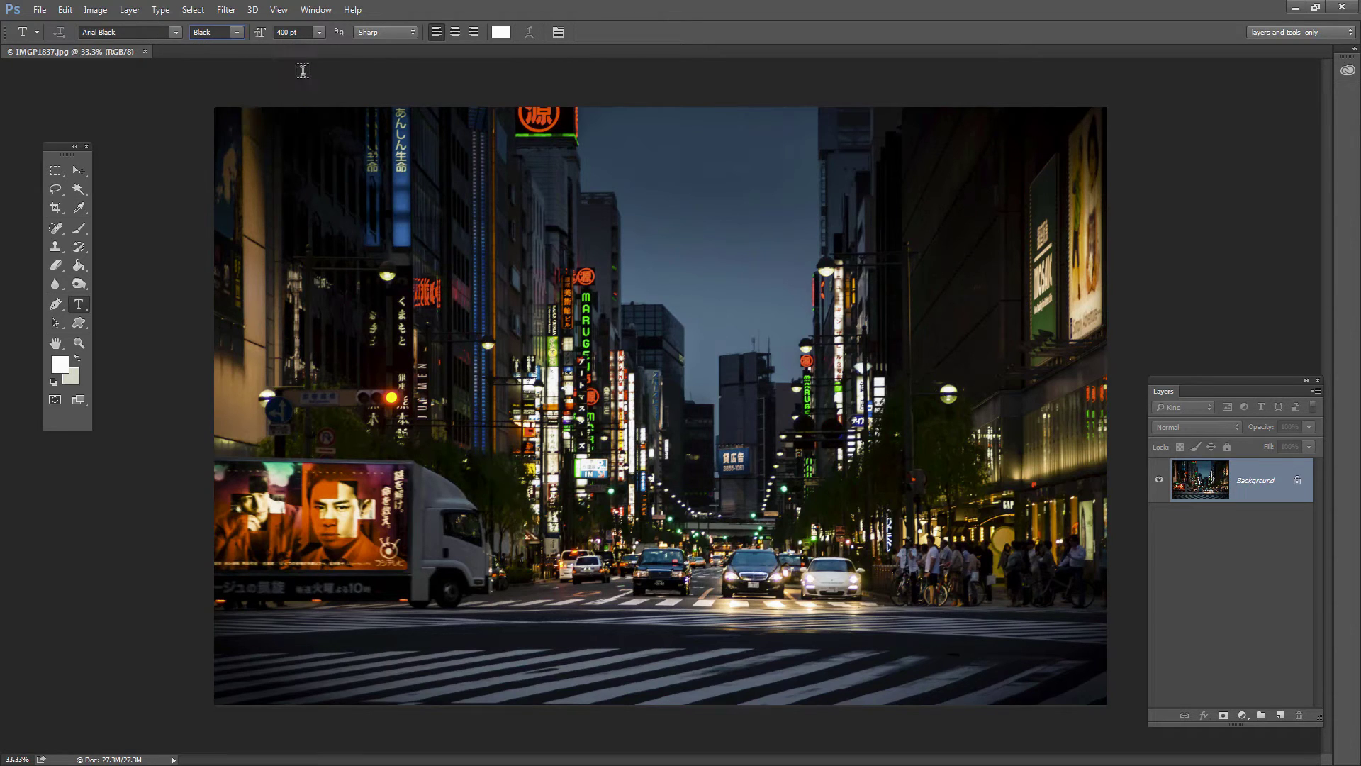
# Add large white TOKYO text and move it down across the lower street
pyautogui.click(275, 536)
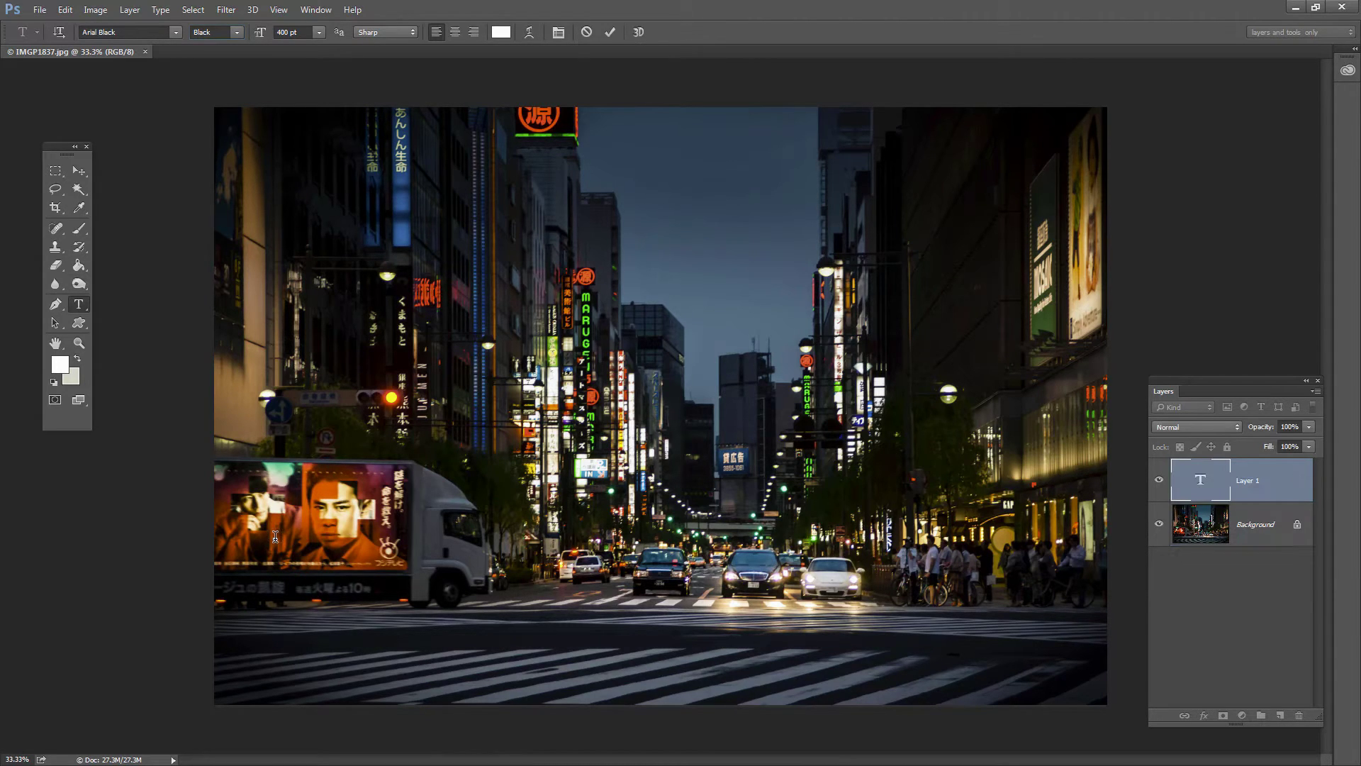
pyautogui.write('TO')
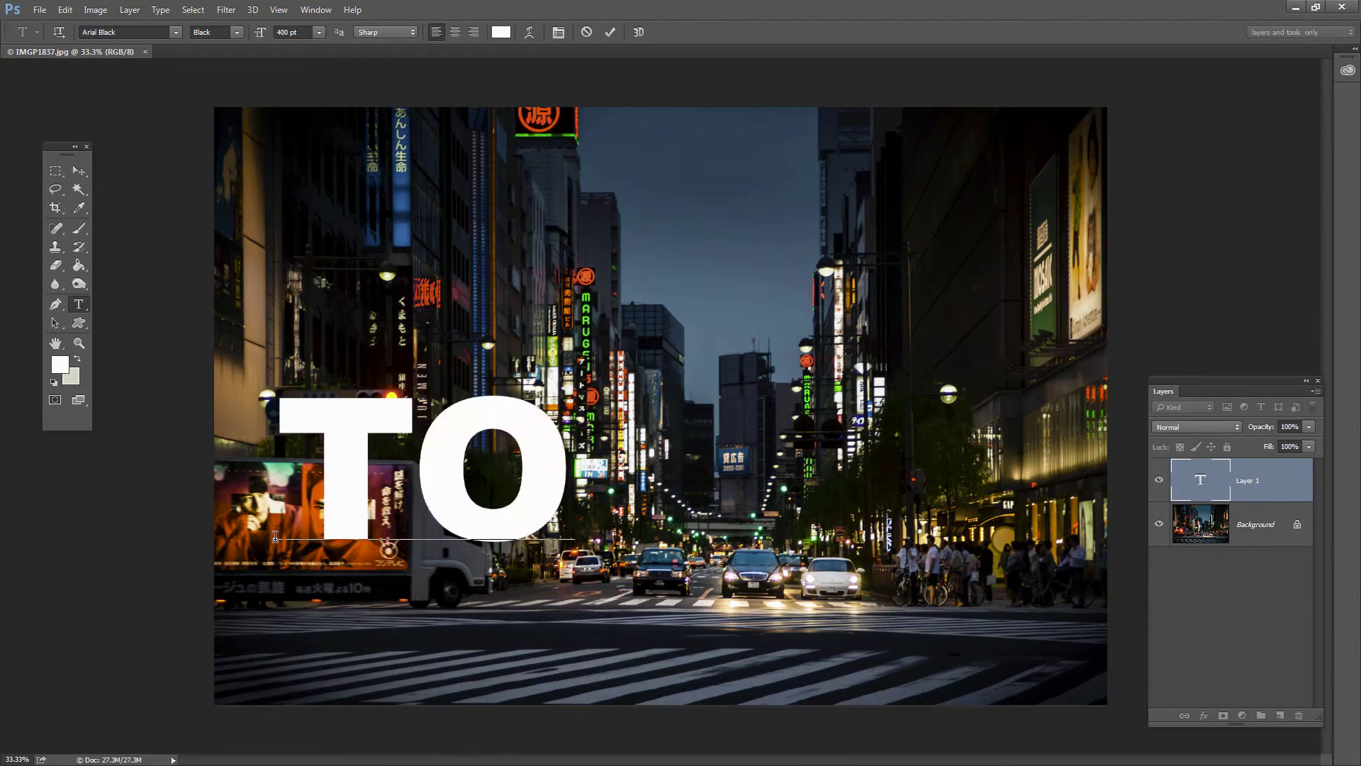
pyautogui.write('KYO')
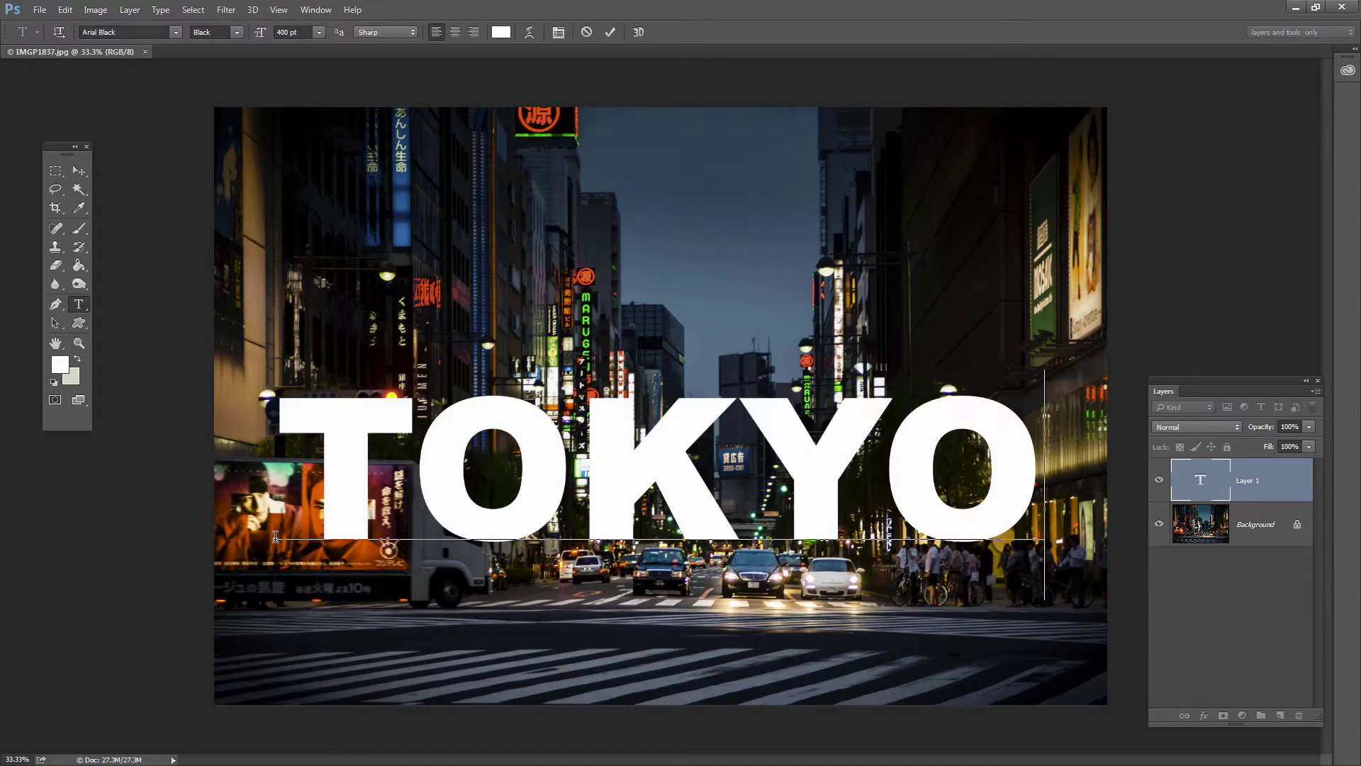
pyautogui.click(610, 32)
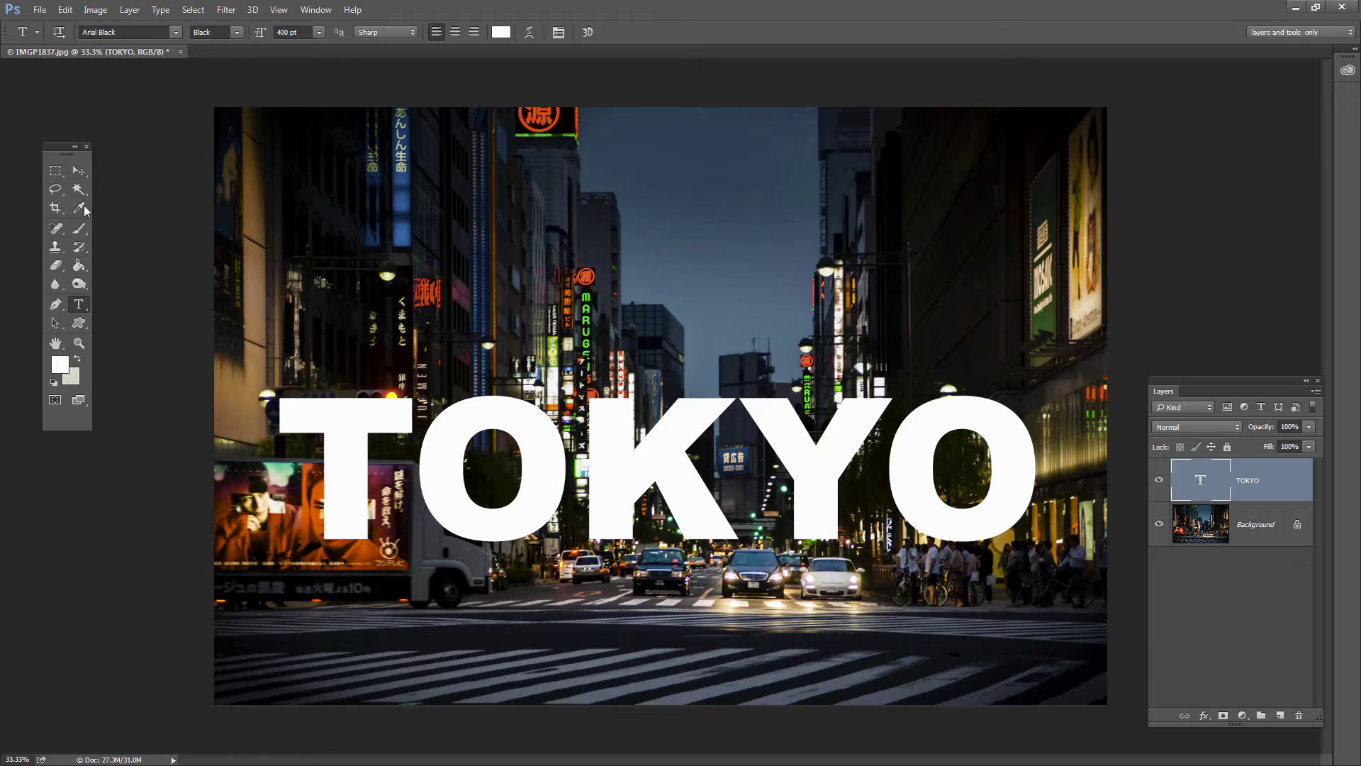
pyautogui.click(78, 171)
pyautogui.moveTo(614, 497); pyautogui.dragTo(626, 557)
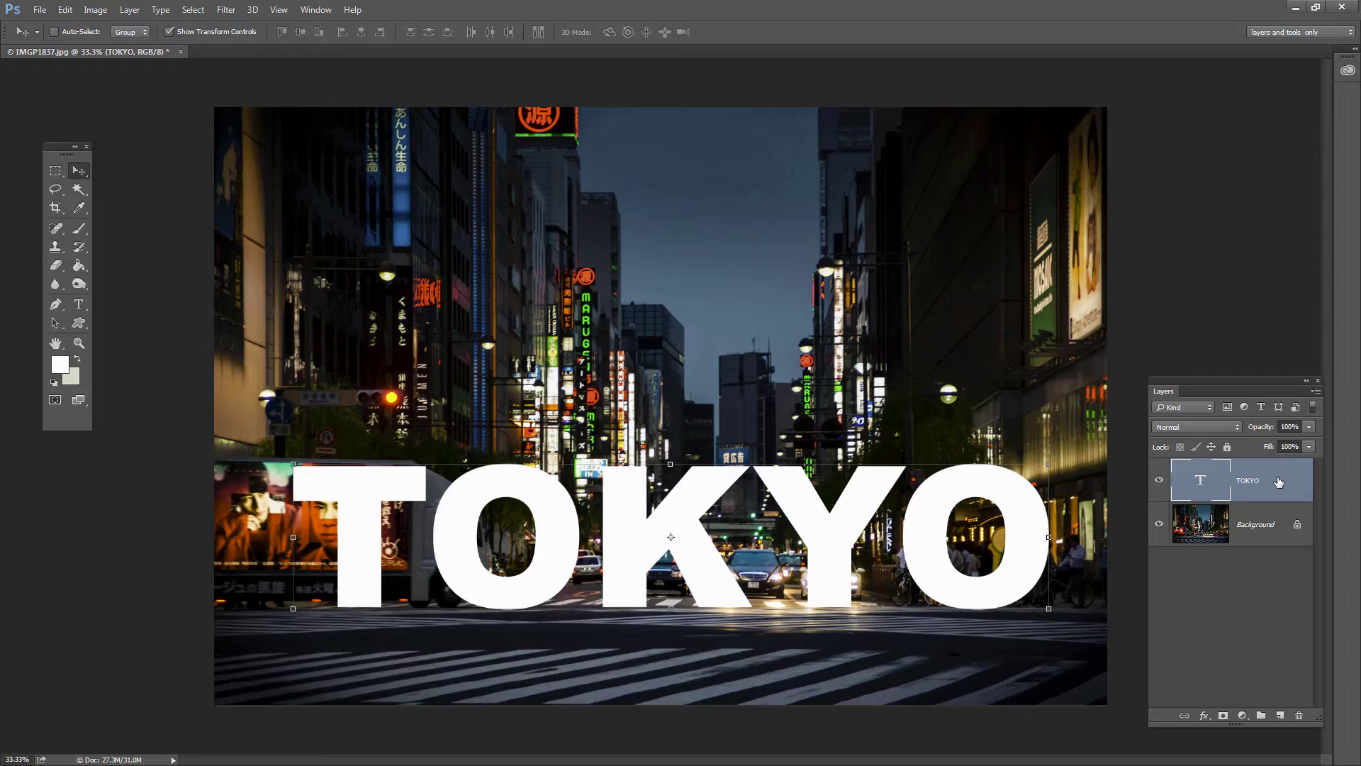
# Give the TOKYO layer a Shallow knockout with Fill Opacity 0 in Blending Options
pyautogui.click(1205, 717)
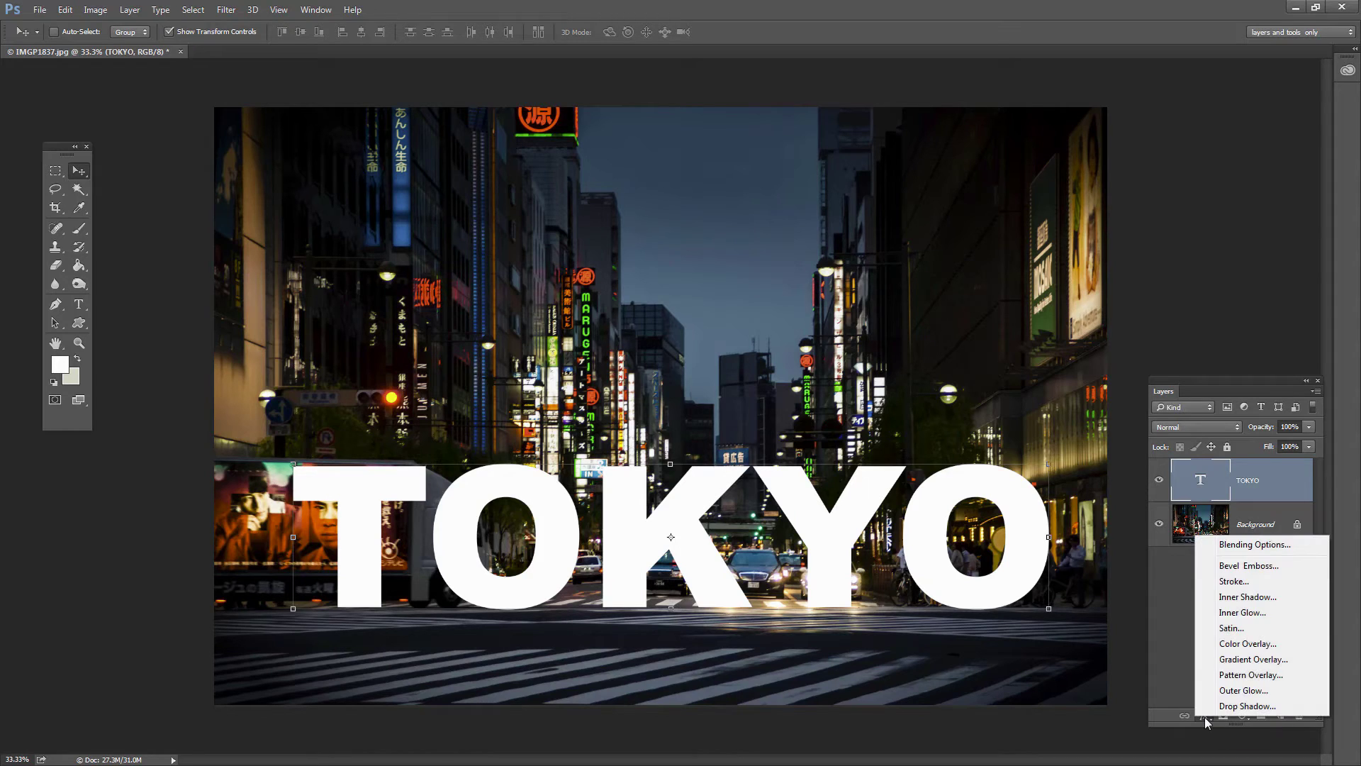
pyautogui.click(1239, 551)
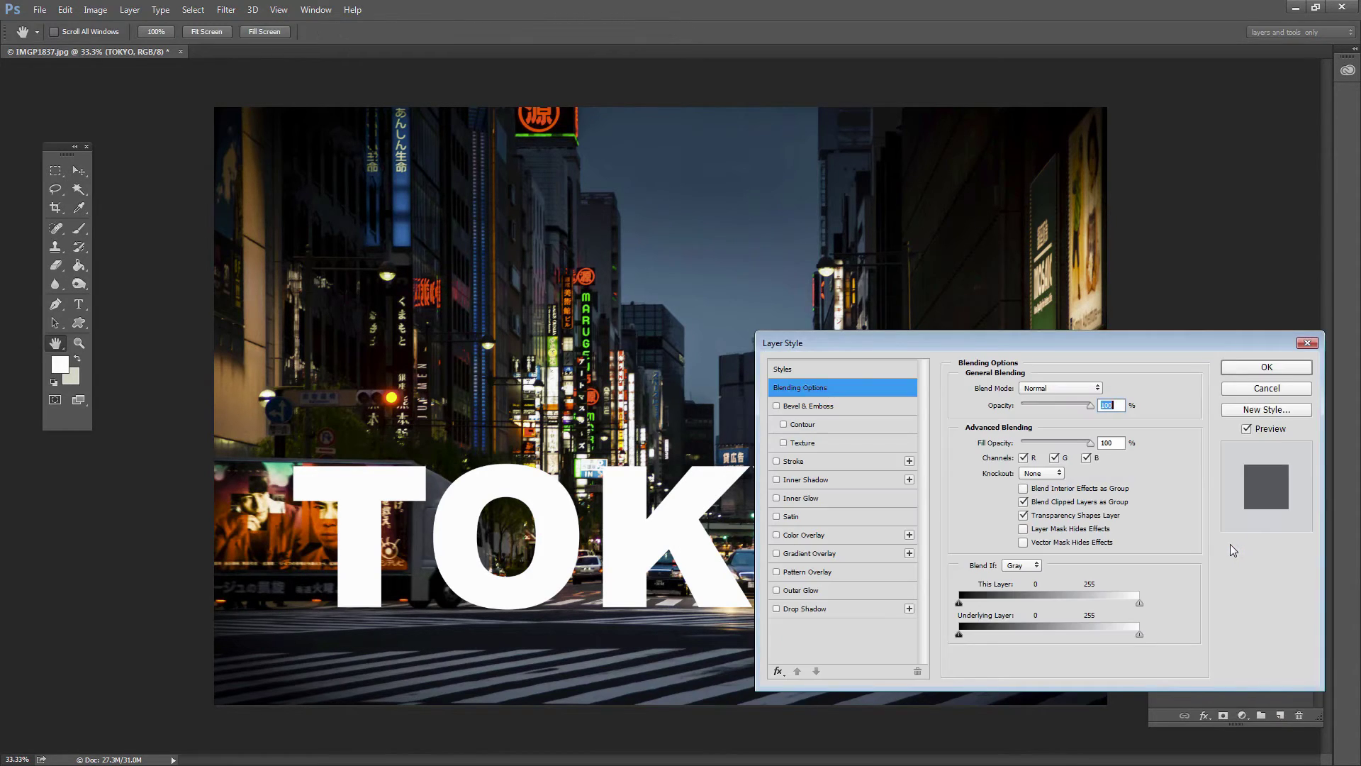
pyautogui.click(802, 390)
pyautogui.click(1037, 474)
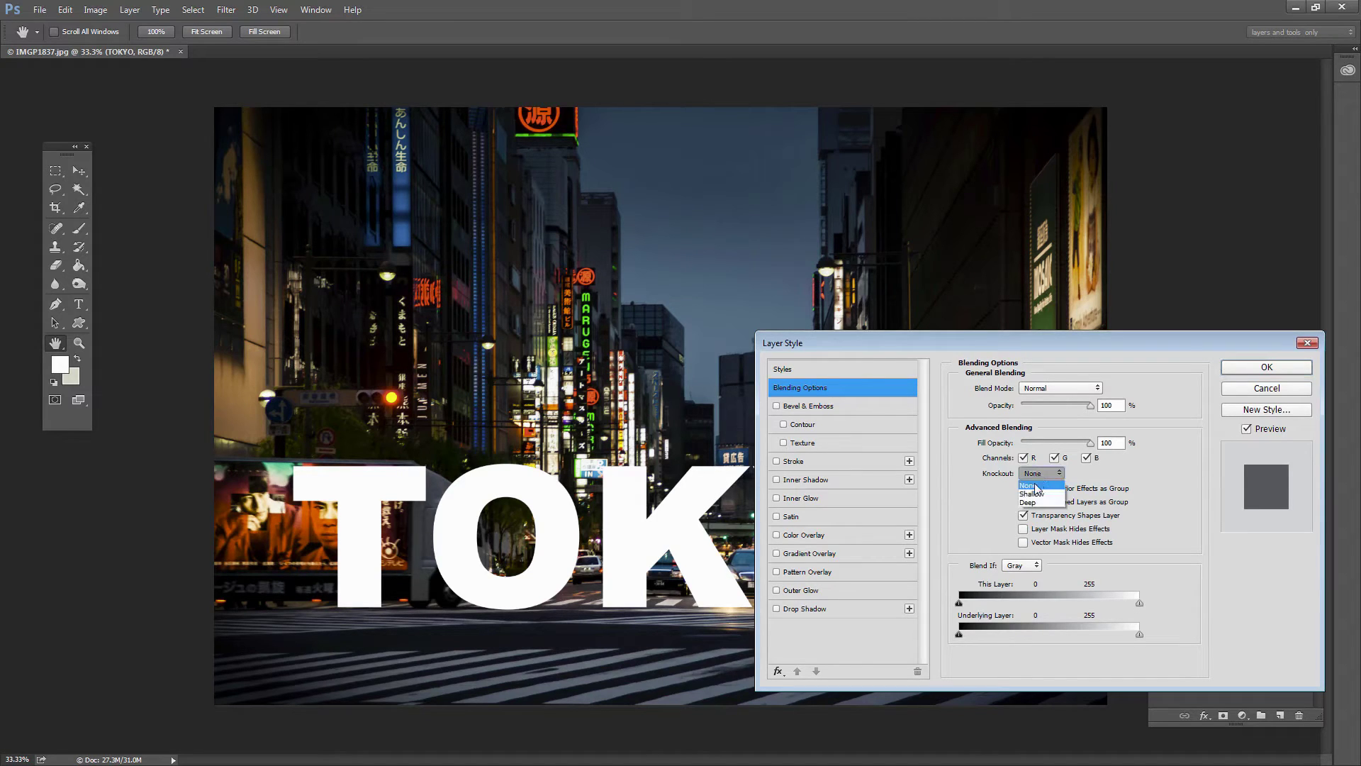
pyautogui.click(1039, 495)
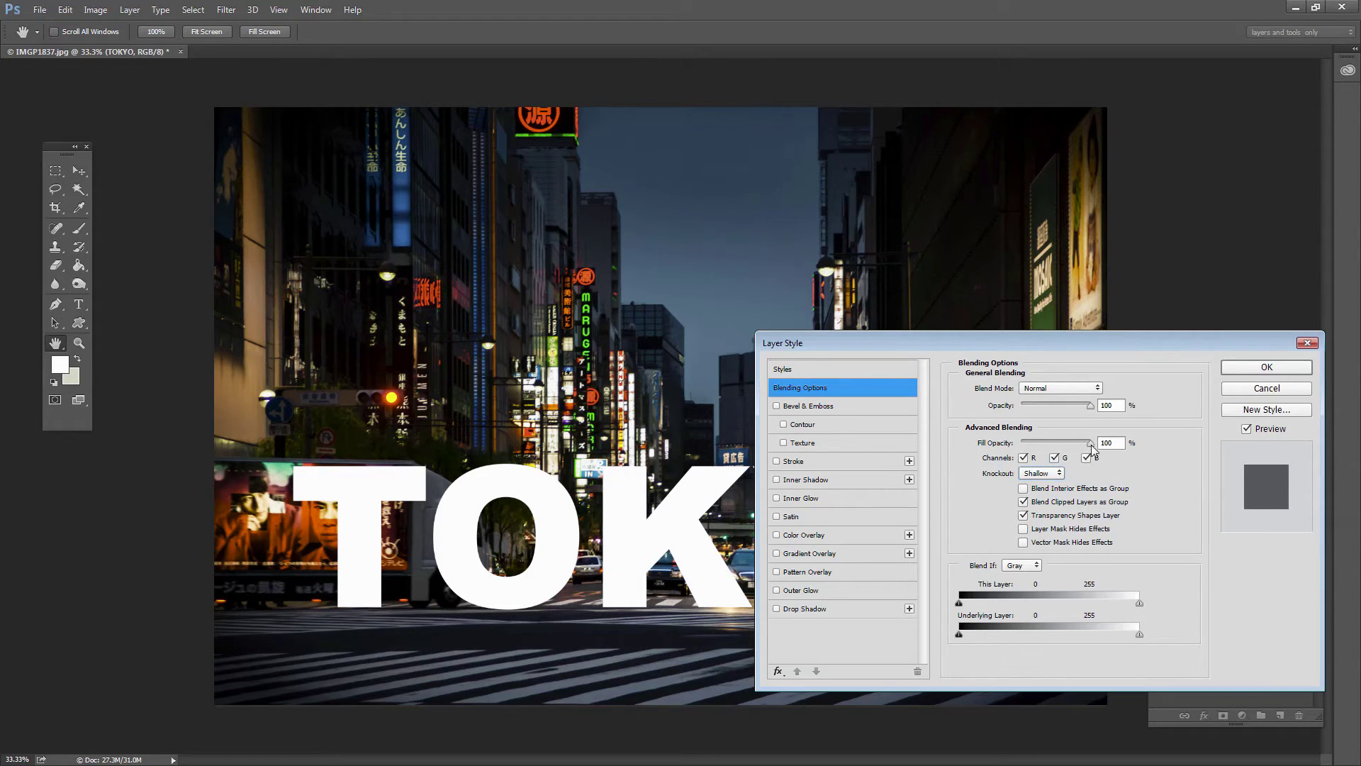
pyautogui.moveTo(1092, 447); pyautogui.dragTo(1023, 449)
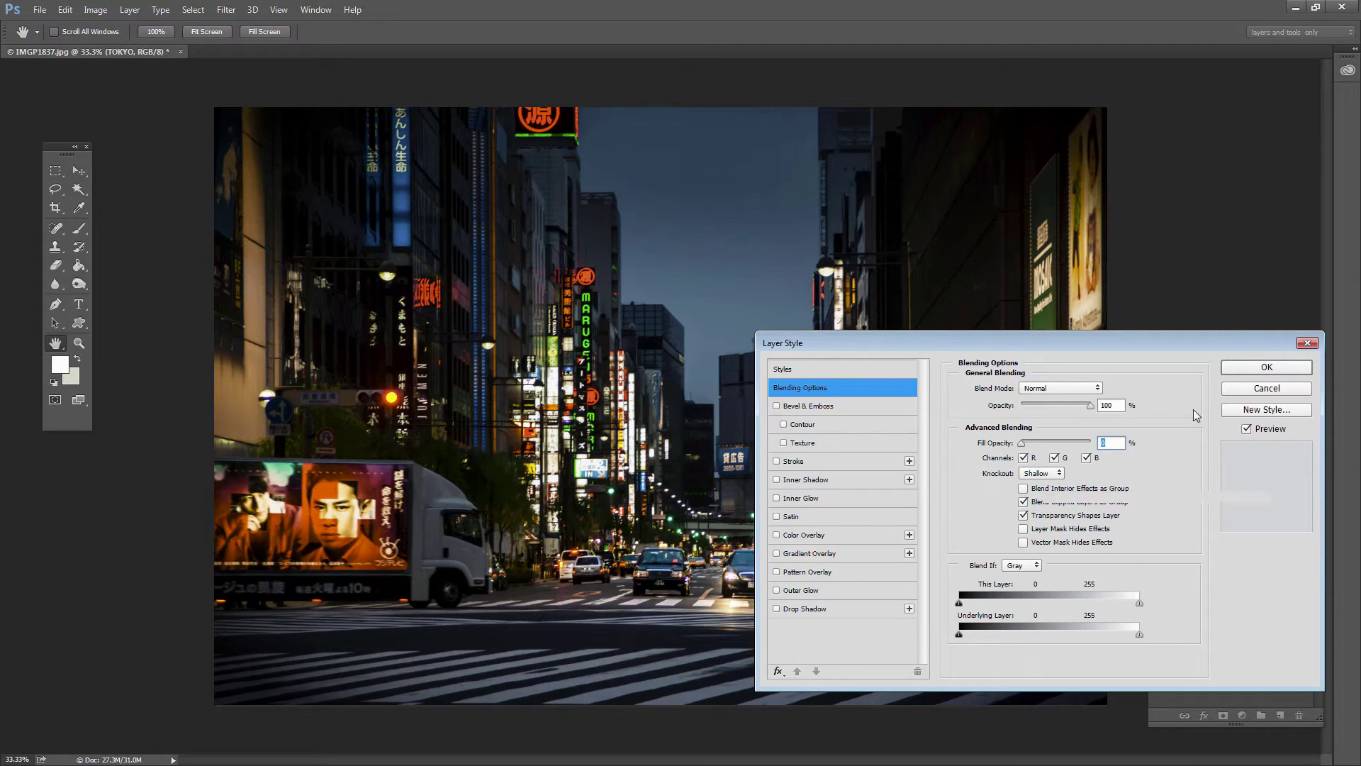
pyautogui.click(1267, 367)
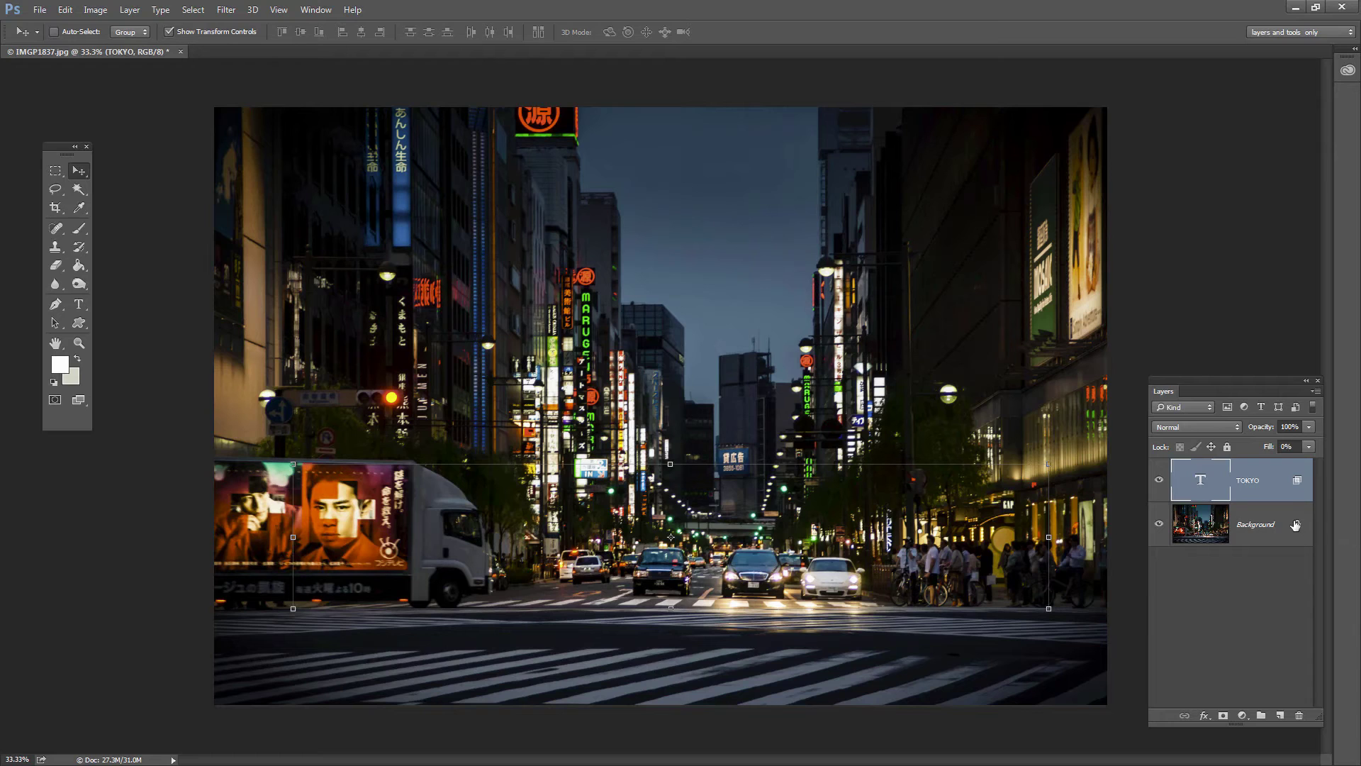
# Convert the locked Background into Layer 0 so TOKYO cuts transparent letters through it
pyautogui.doubleClick(1244, 525)
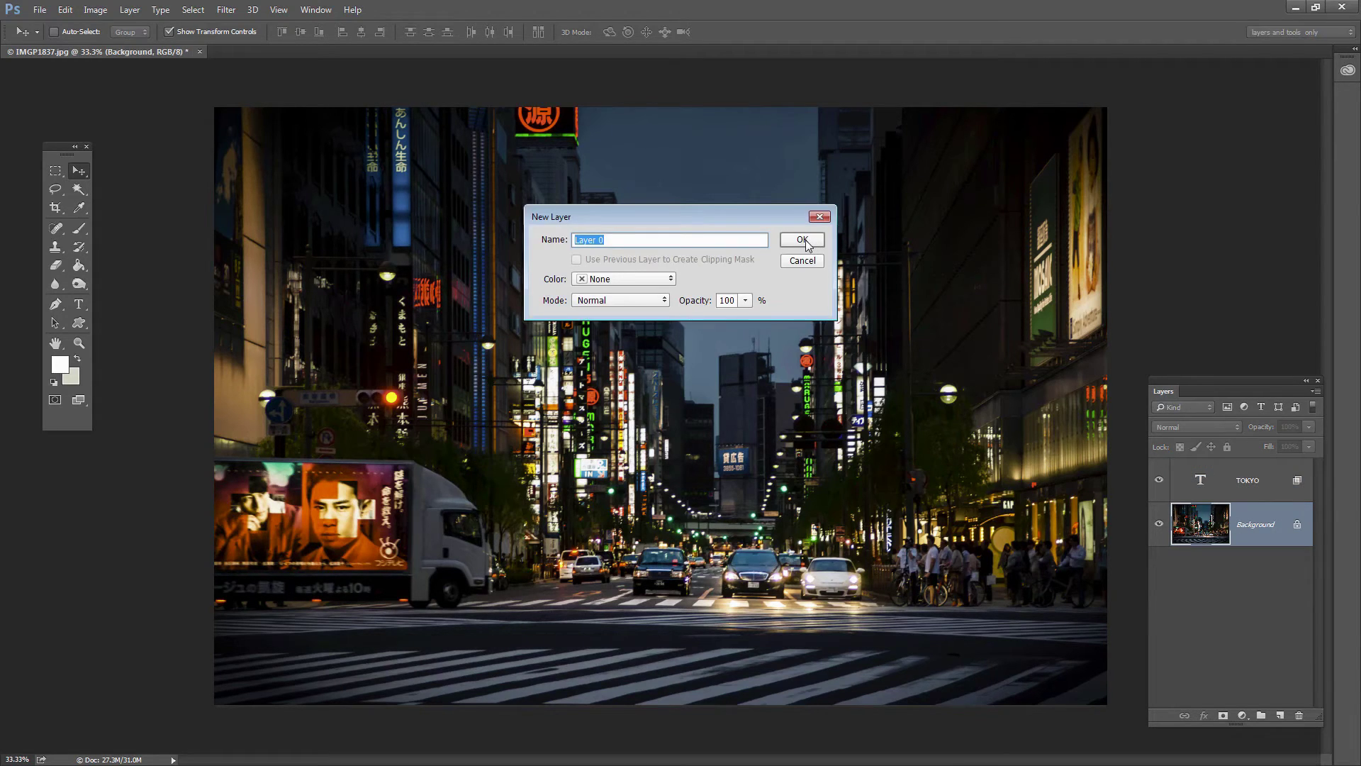
pyautogui.click(804, 240)
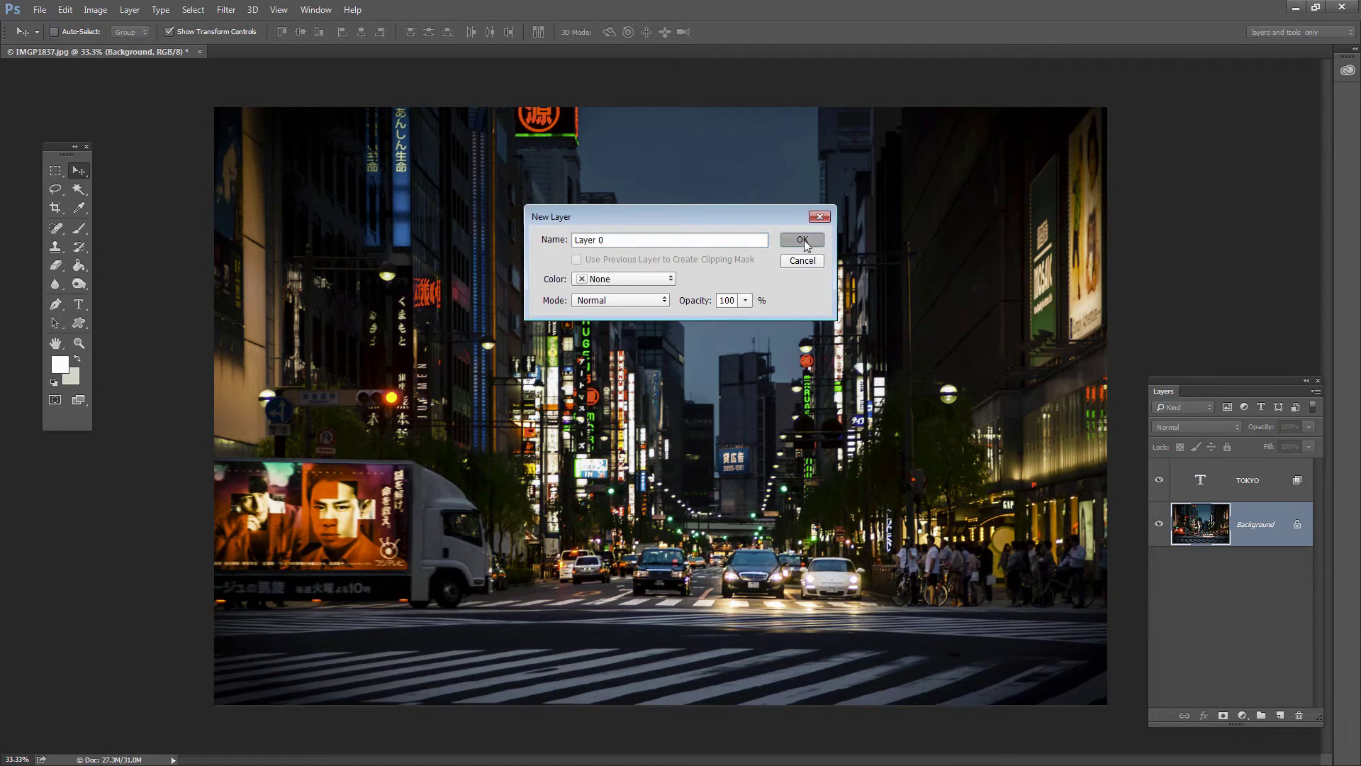
pyautogui.click(129, 12)
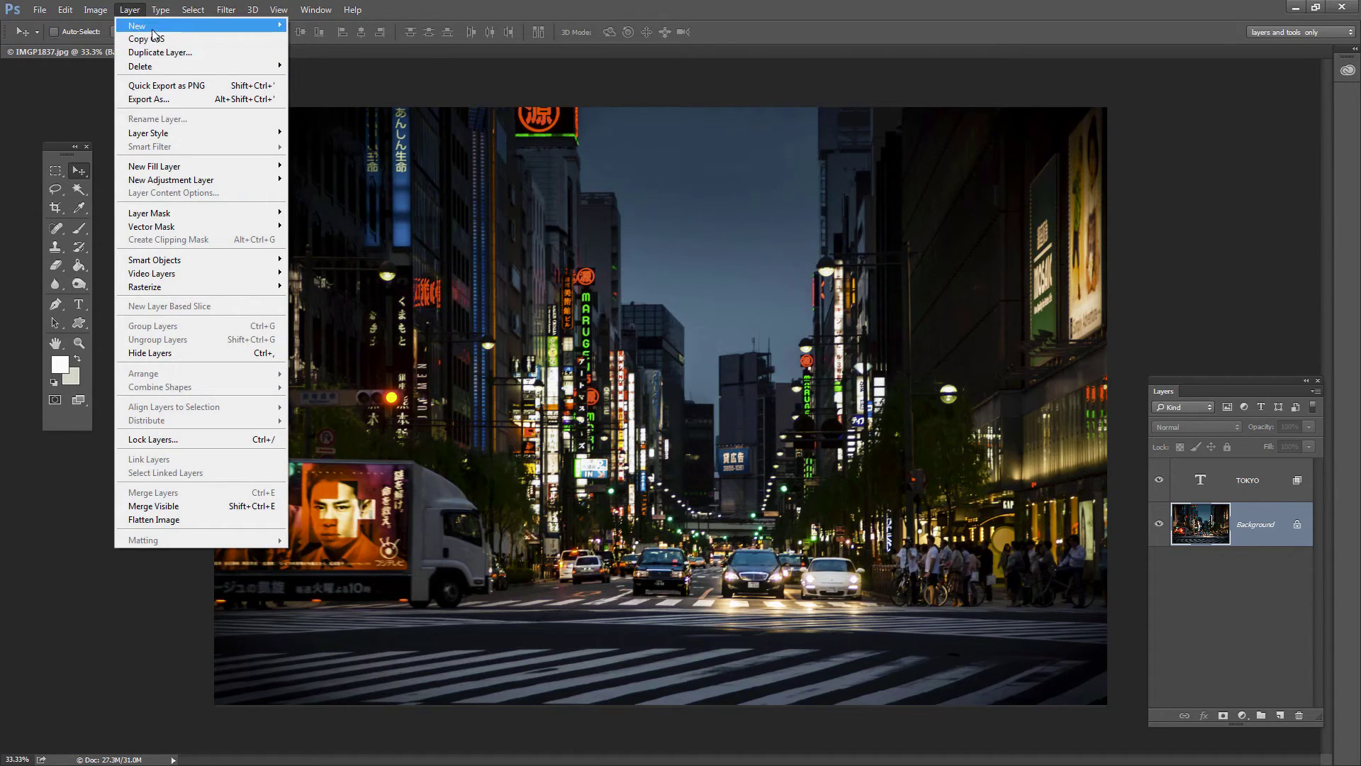
pyautogui.moveTo(160, 29)
pyautogui.click(315, 40)
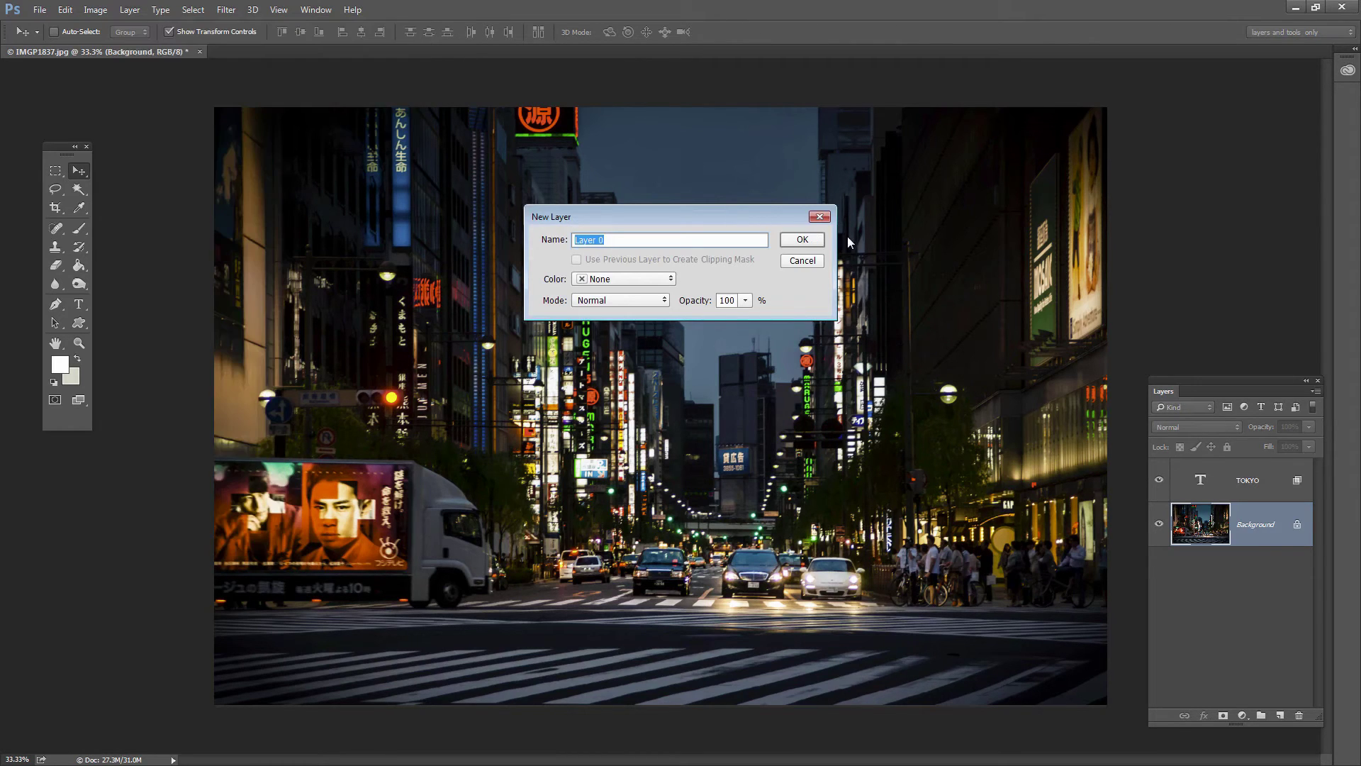
pyautogui.click(797, 241)
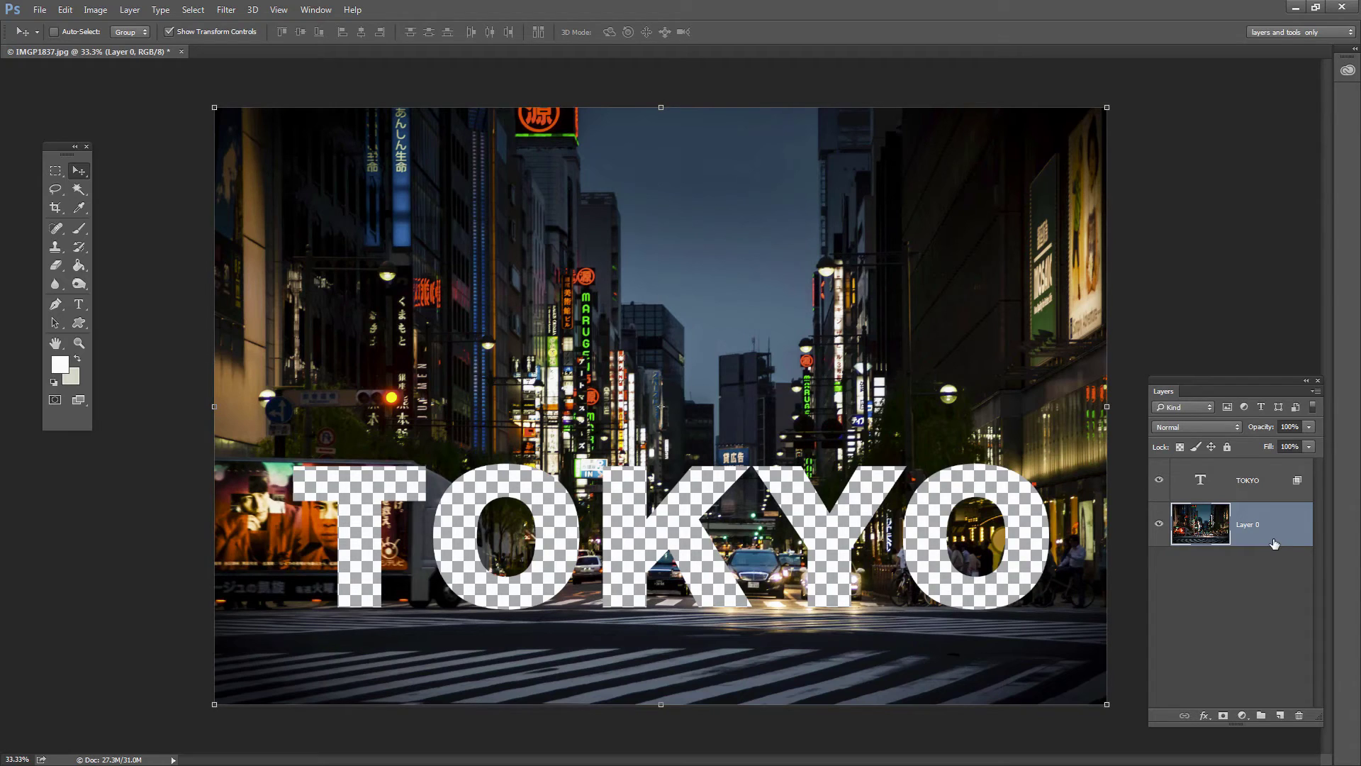
# Select the TOKYO layer and nudge the knockout text to center it over the lower street
pyautogui.click(1203, 476)
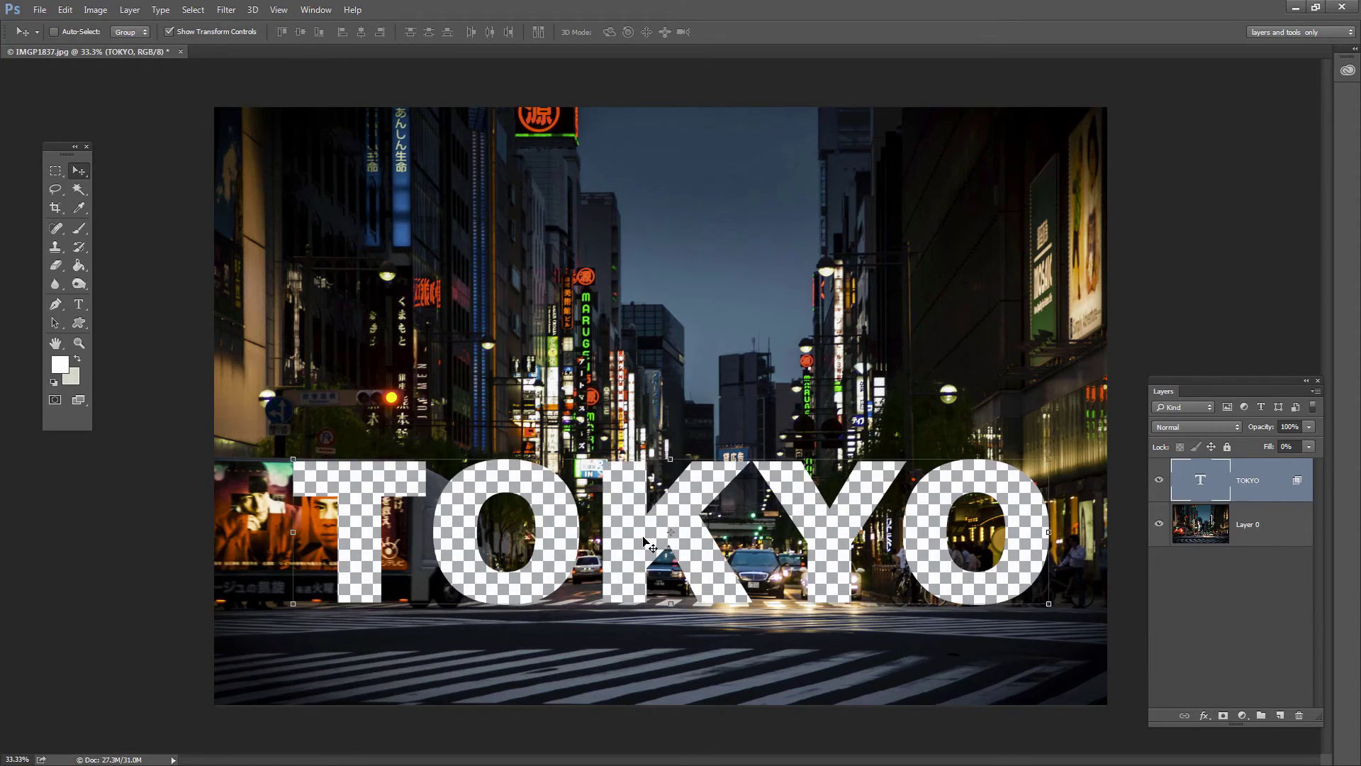
pyautogui.moveTo(645, 546)
pyautogui.mouseDown()
pyautogui.moveTo(627, 336)
pyautogui.moveTo(612, 423)
pyautogui.moveTo(657, 447)
pyautogui.moveTo(572, 341)
pyautogui.moveTo(608, 541)
pyautogui.moveTo(654, 572)
pyautogui.moveTo(654, 390)
pyautogui.moveTo(581, 539)
pyautogui.moveTo(637, 550)
pyautogui.mouseUp()
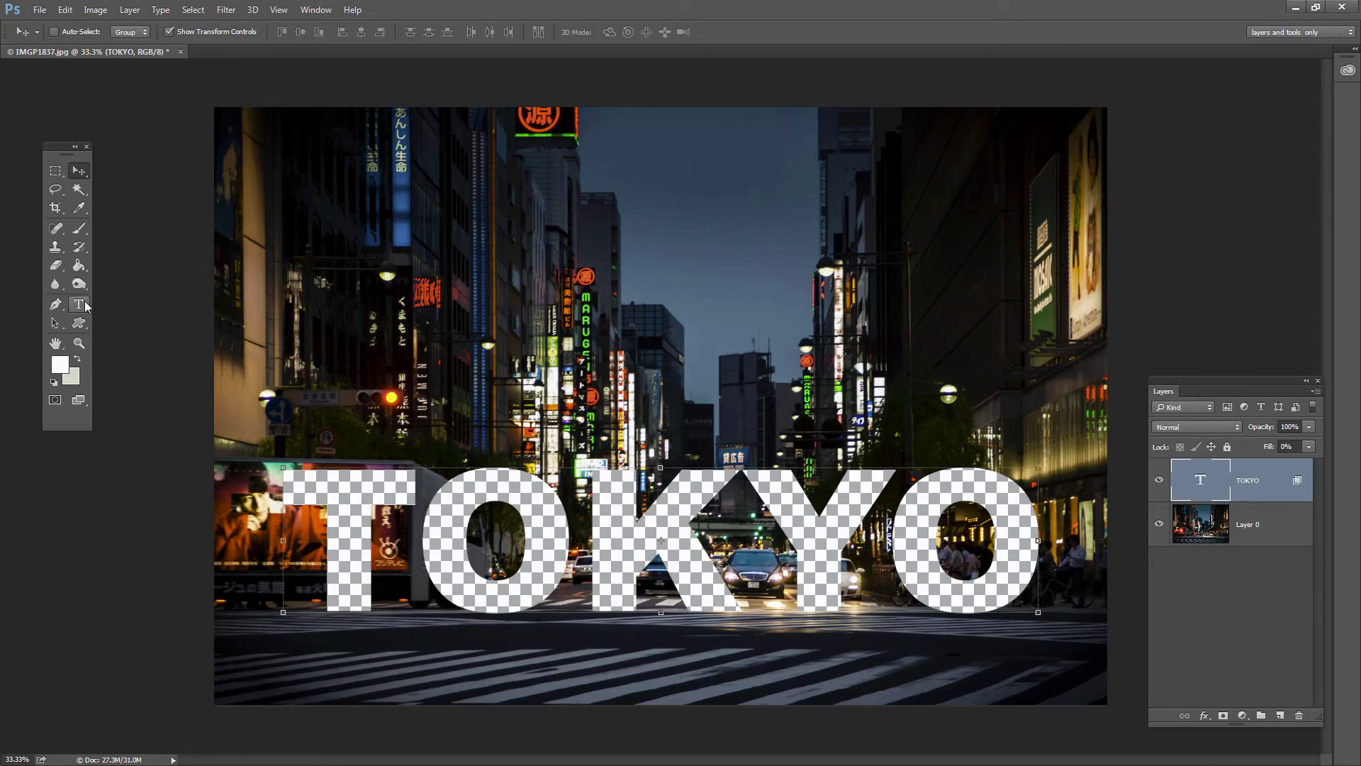
# Replace the TOKYO lettering with GINZA using the Type tool
pyautogui.click(79, 307)
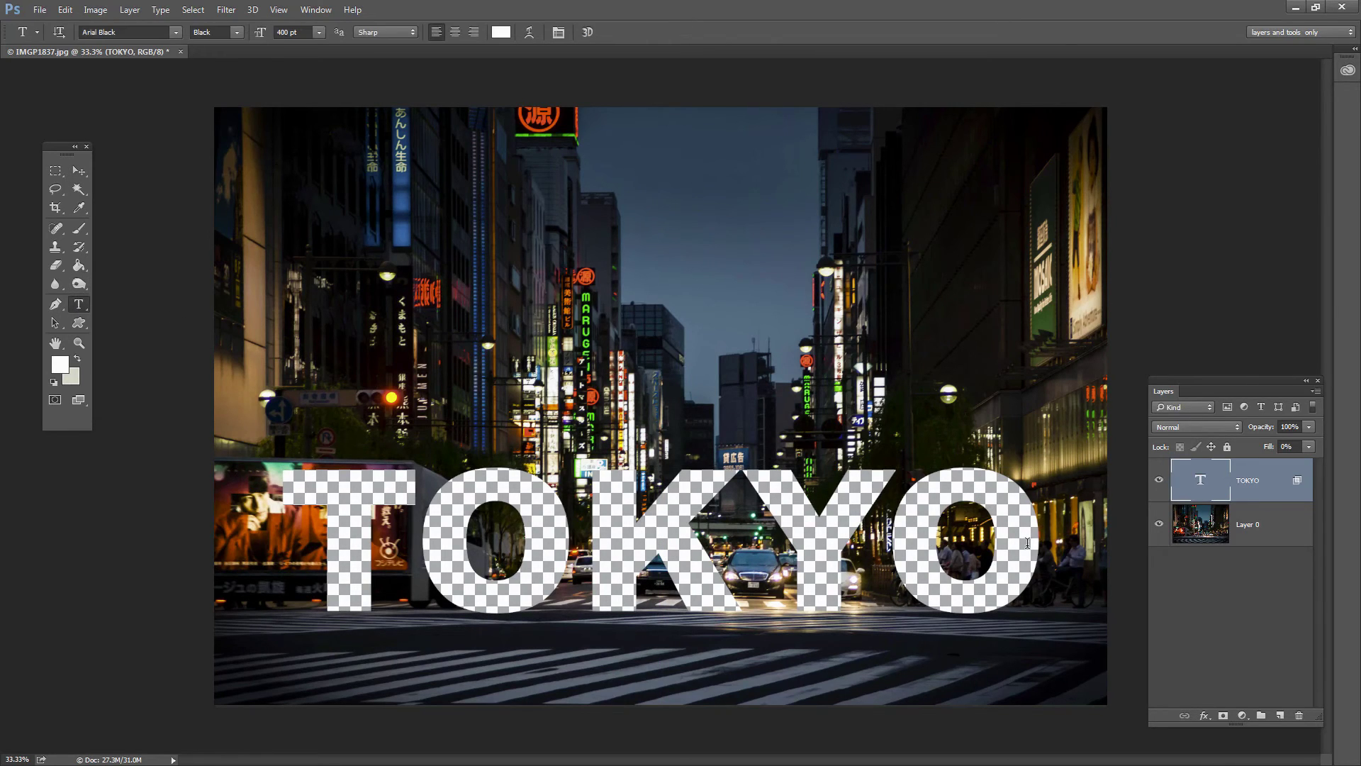
pyautogui.moveTo(1032, 547); pyautogui.dragTo(285, 506)
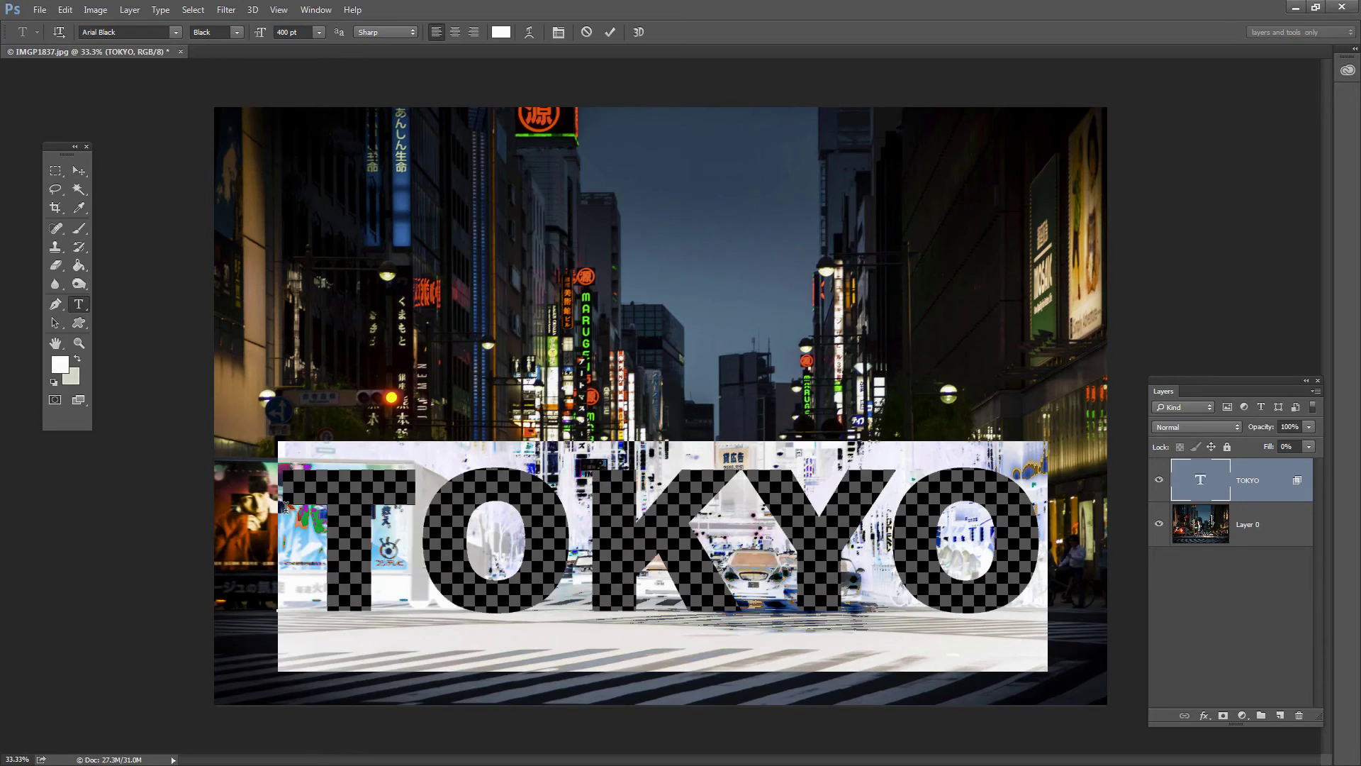
pyautogui.write('GINZA')
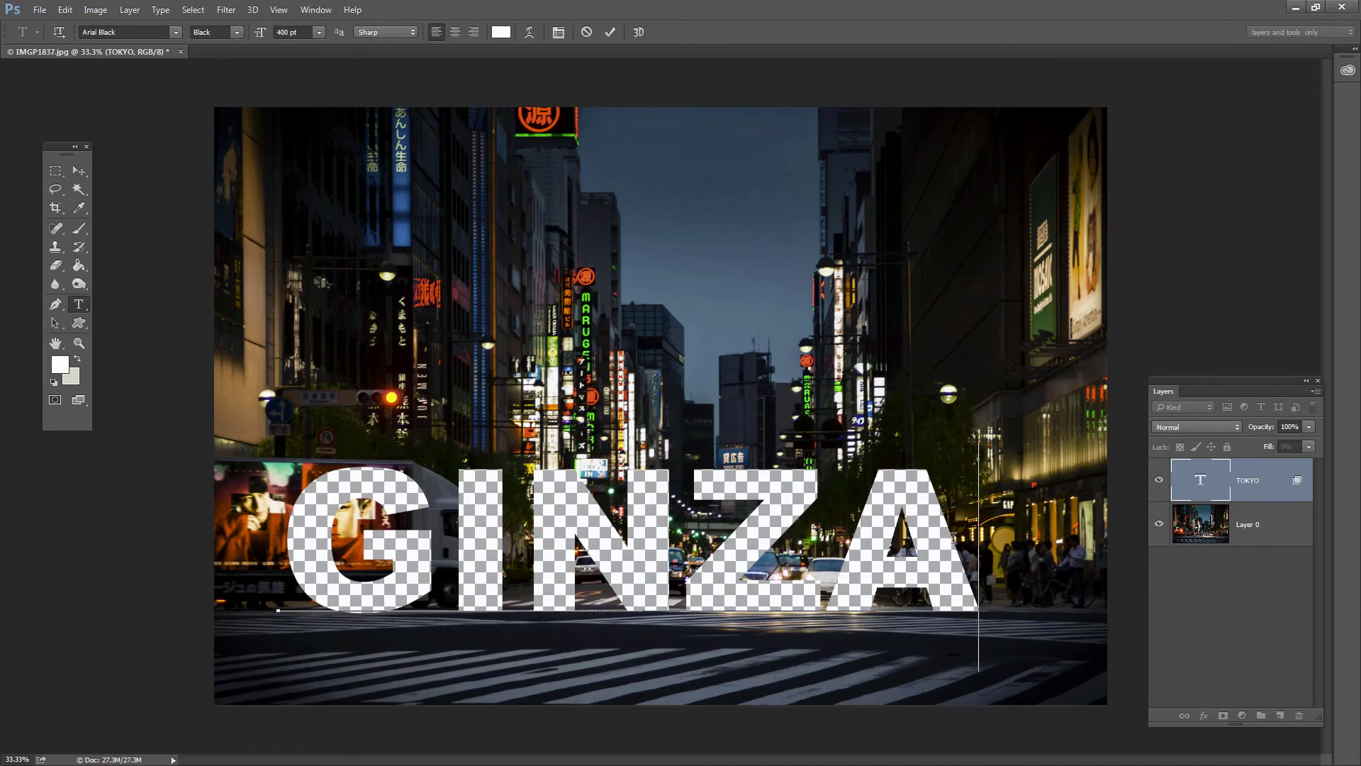
# Set the GINZA text to 450 pt and commit the edit
pyautogui.moveTo(965, 537); pyautogui.dragTo(328, 549)
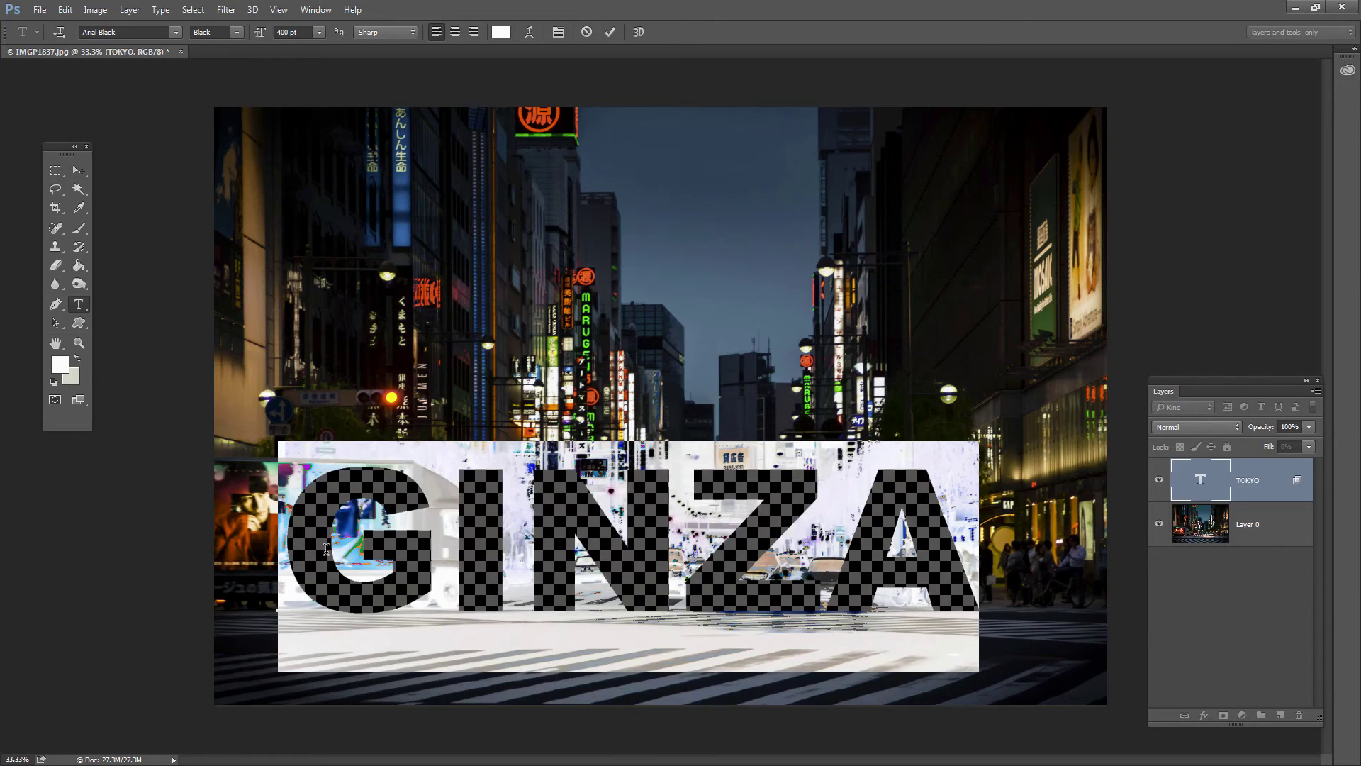
pyautogui.click(291, 32)
pyautogui.write('44')
pyautogui.press('BackSpace')
pyautogui.write('50')
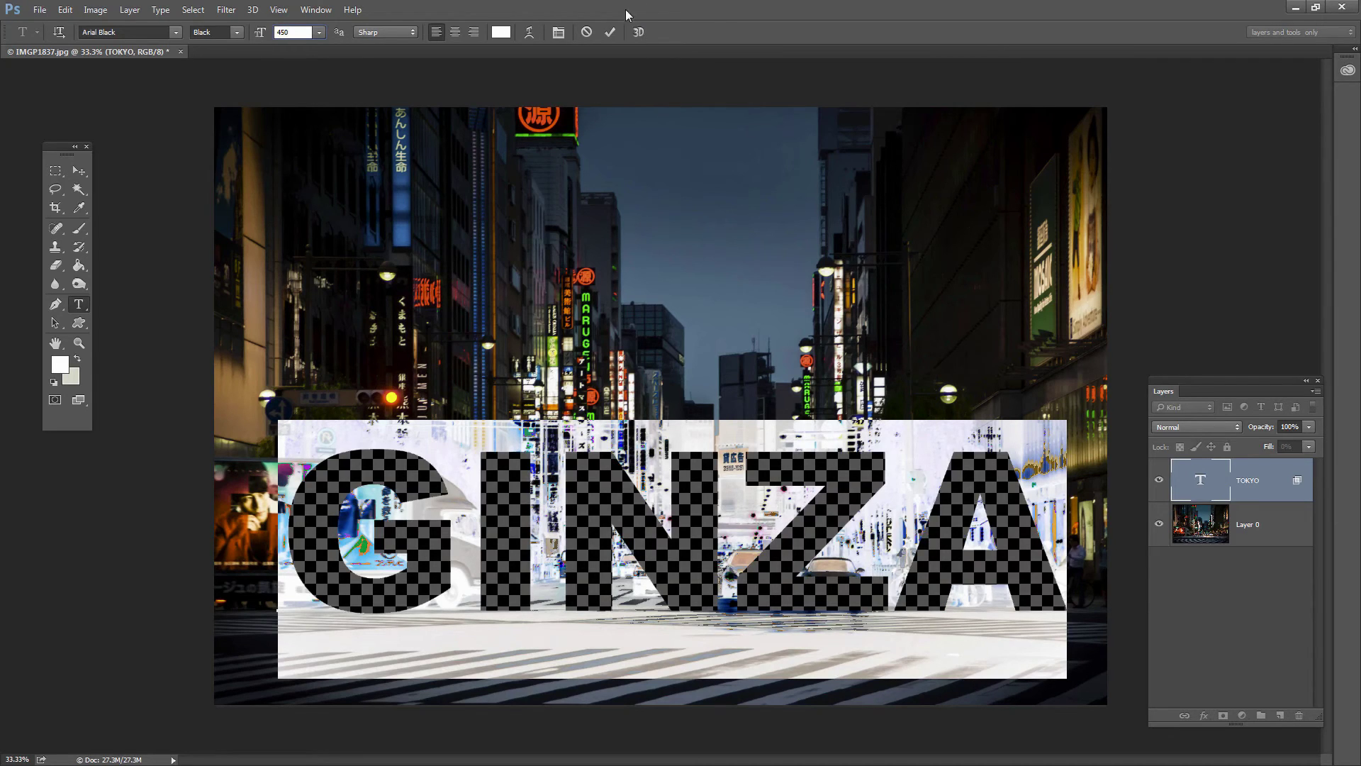
pyautogui.click(609, 32)
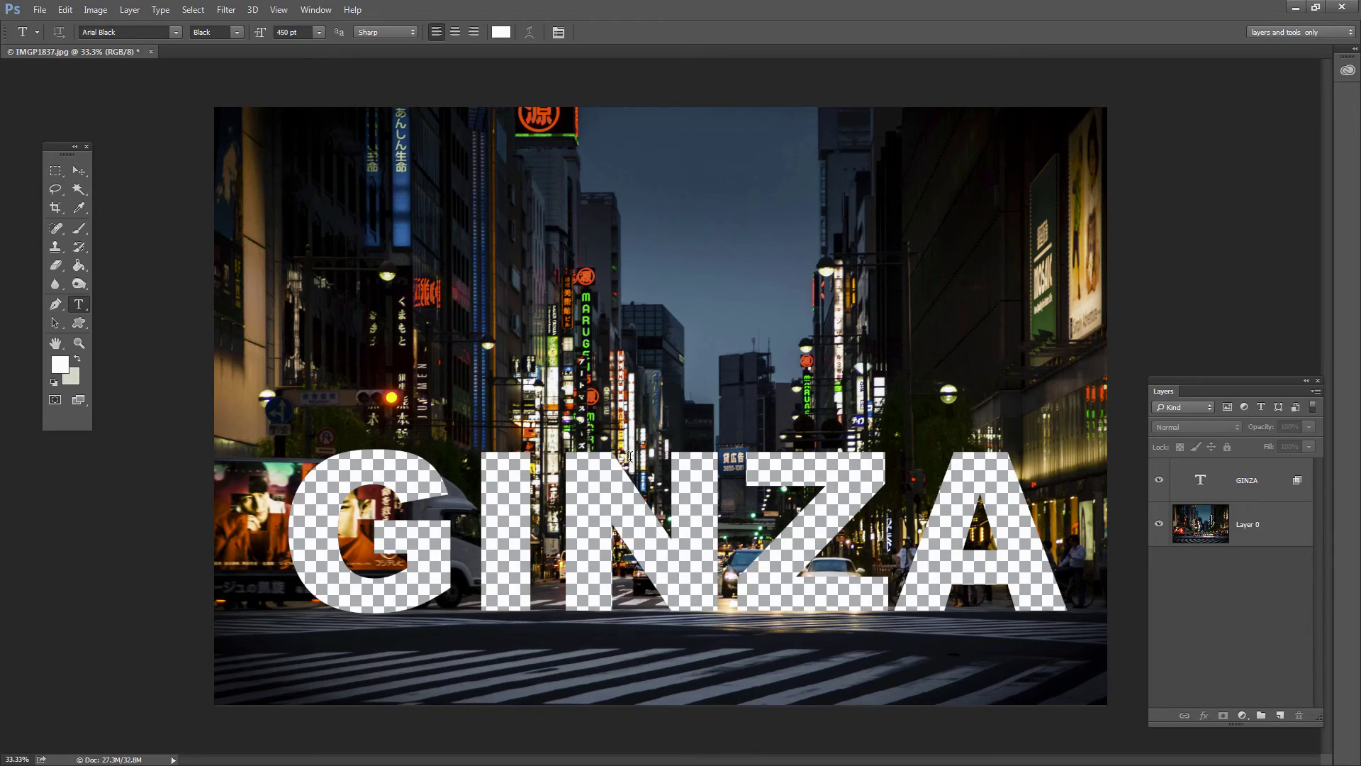
pyautogui.click(38, 12)
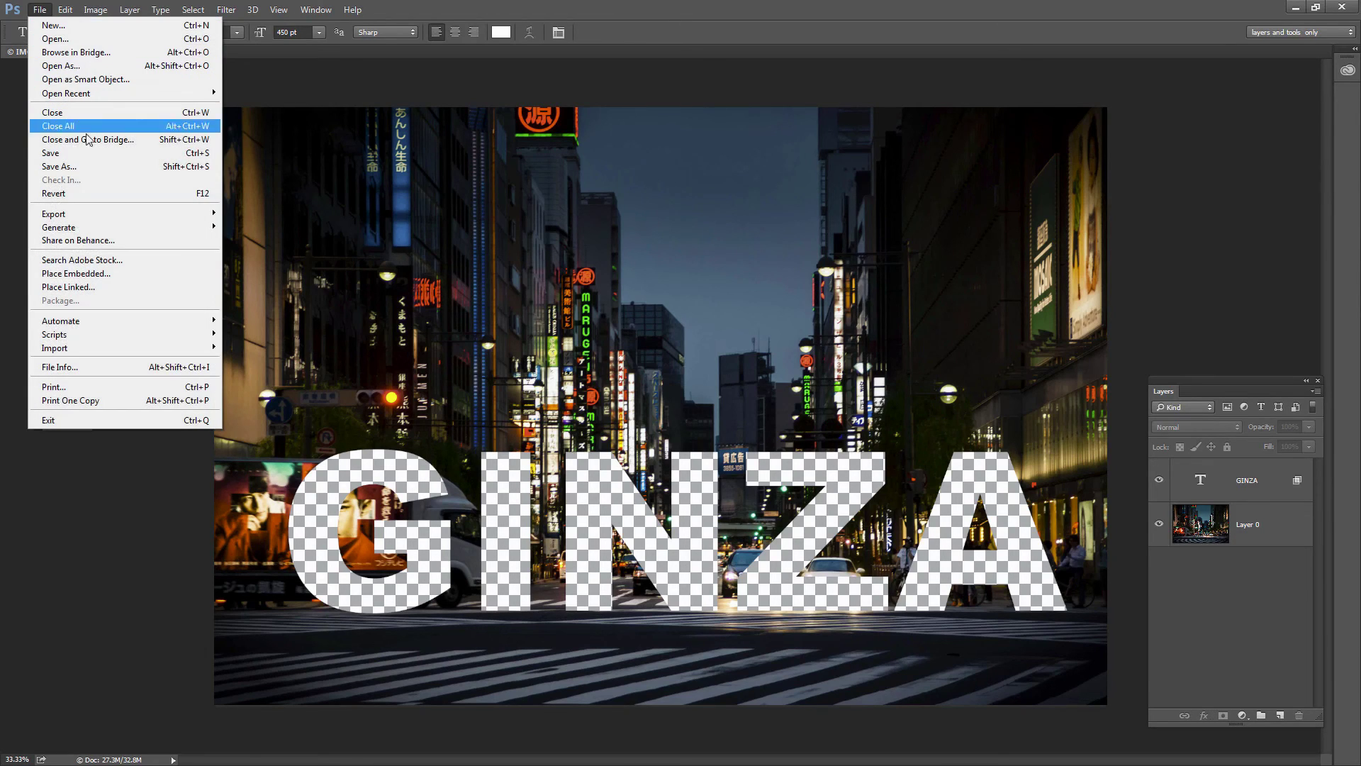
pyautogui.click(79, 168)
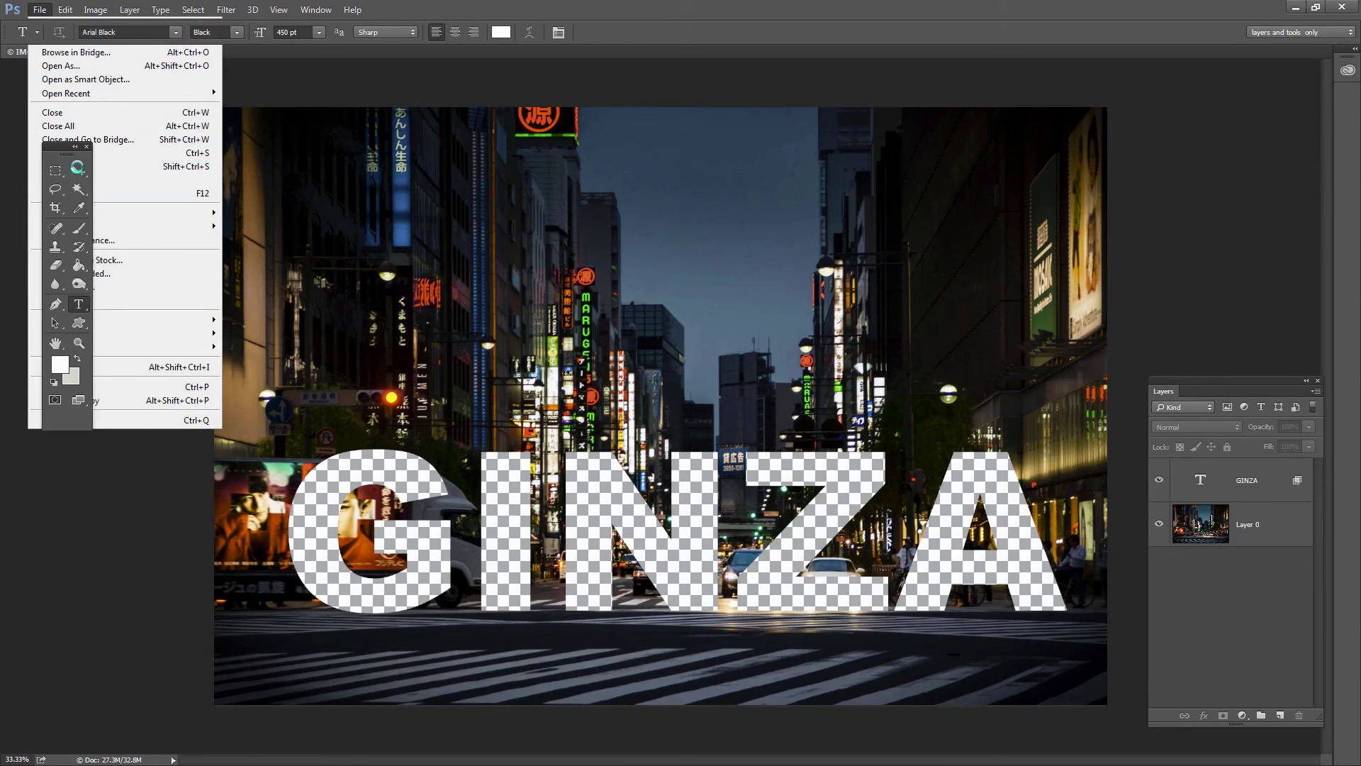
pyautogui.click(159, 76)
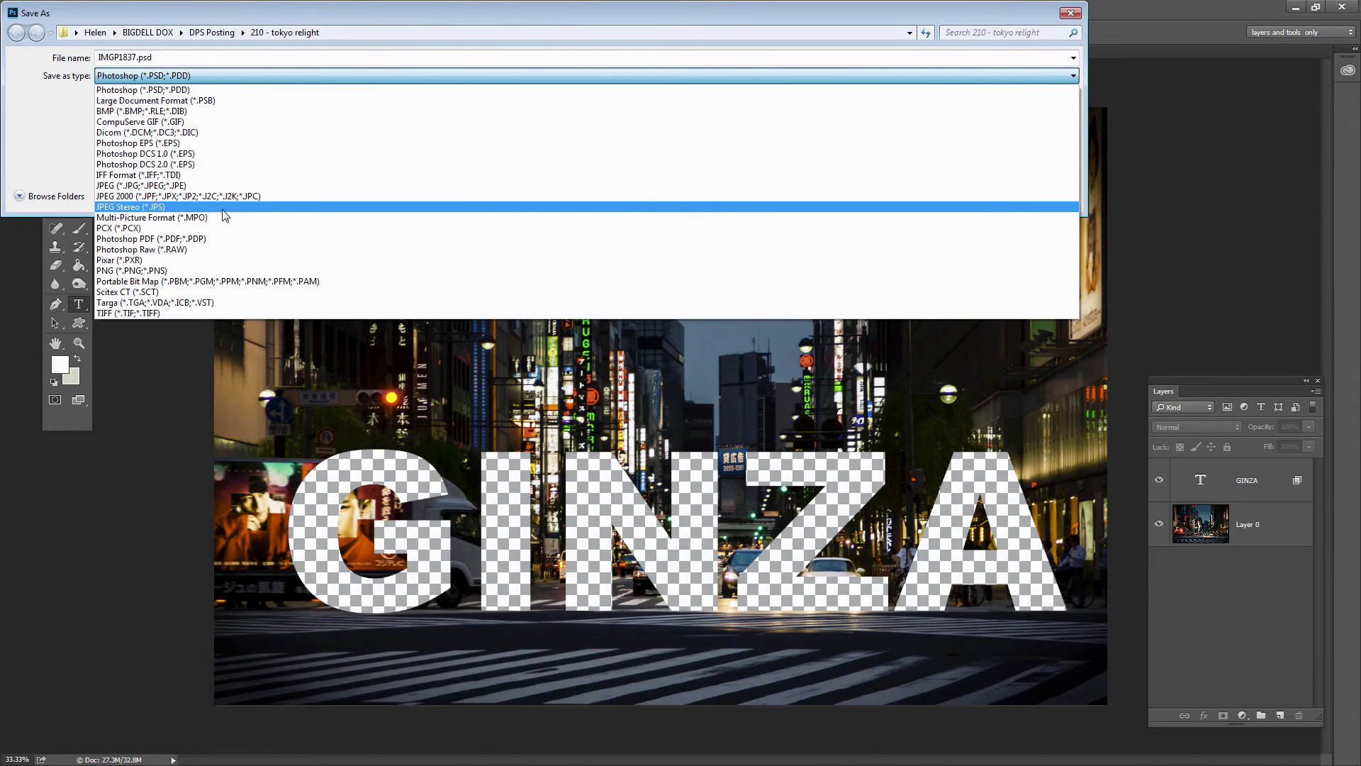
pyautogui.click(205, 271)
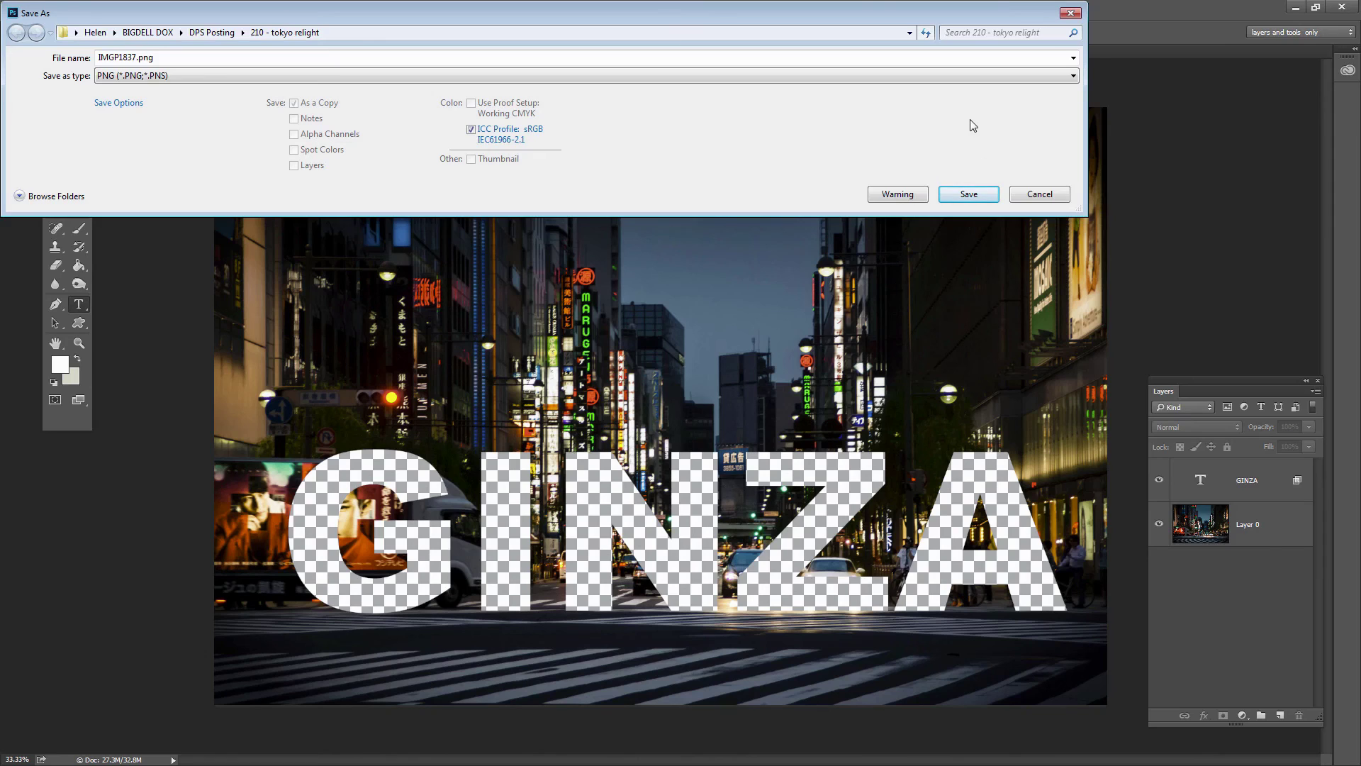
pyautogui.click(1043, 196)
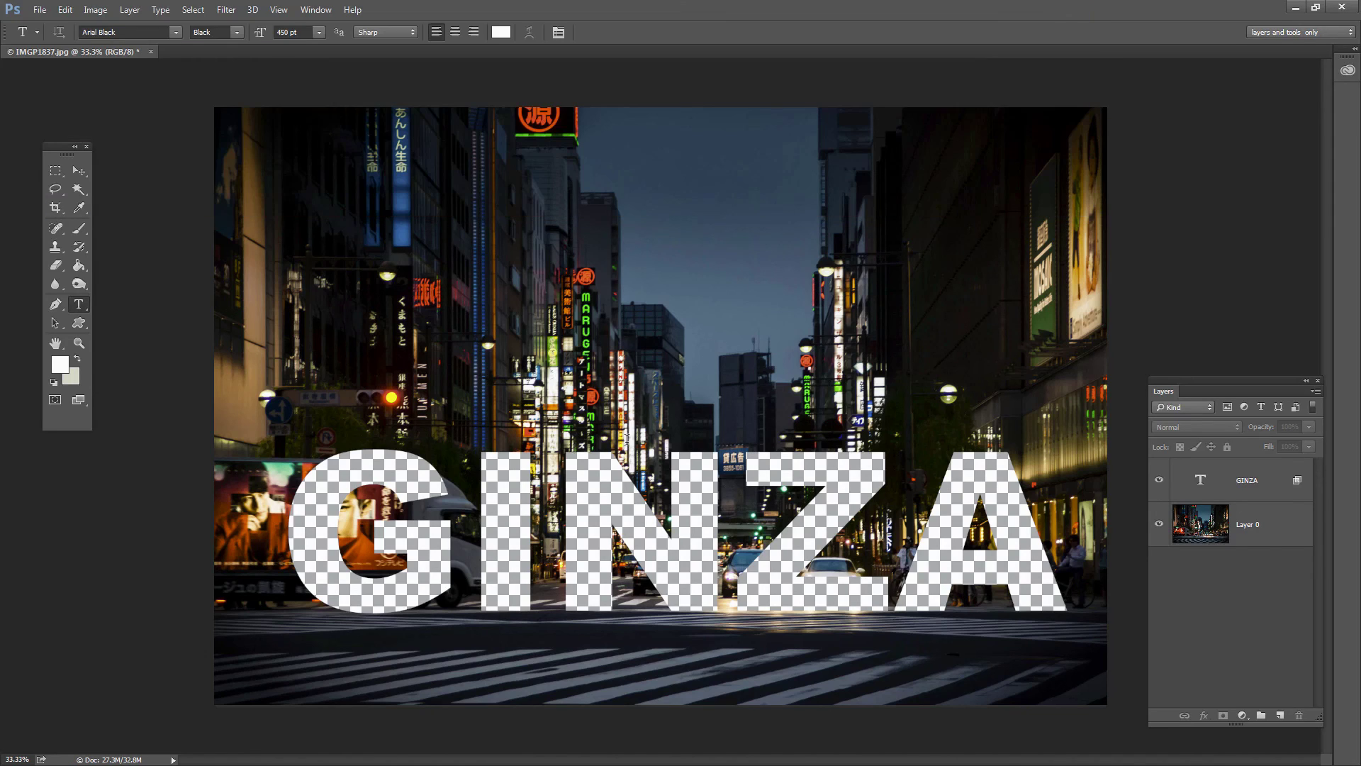